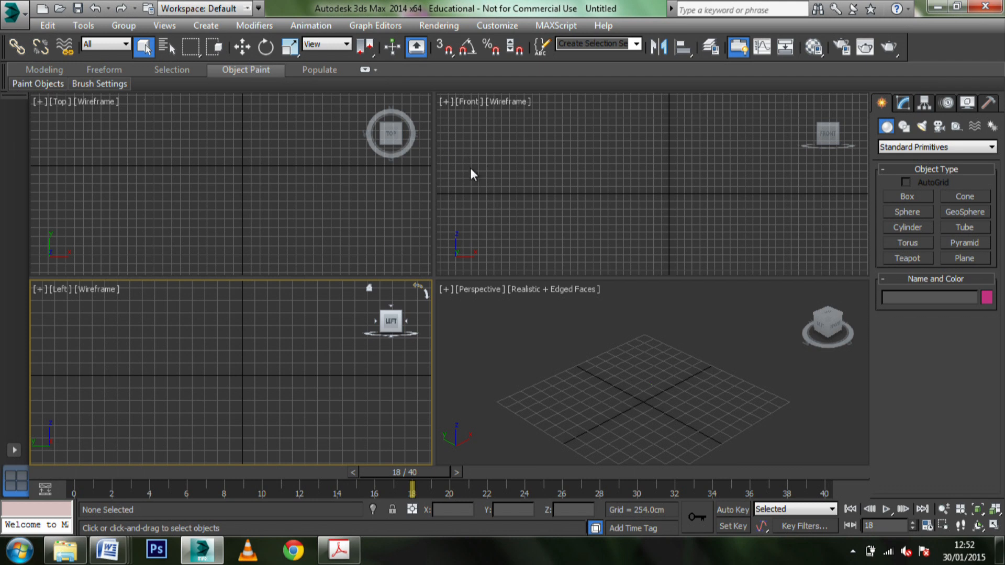
pyautogui.click(908, 196)
pyautogui.moveTo(608, 389); pyautogui.dragTo(713, 406)
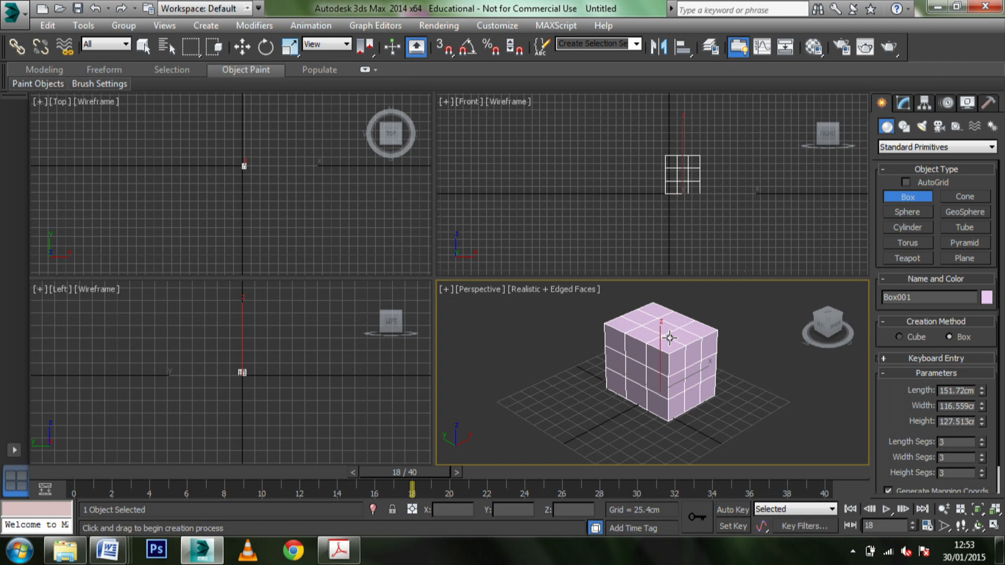
pyautogui.press('Delete')
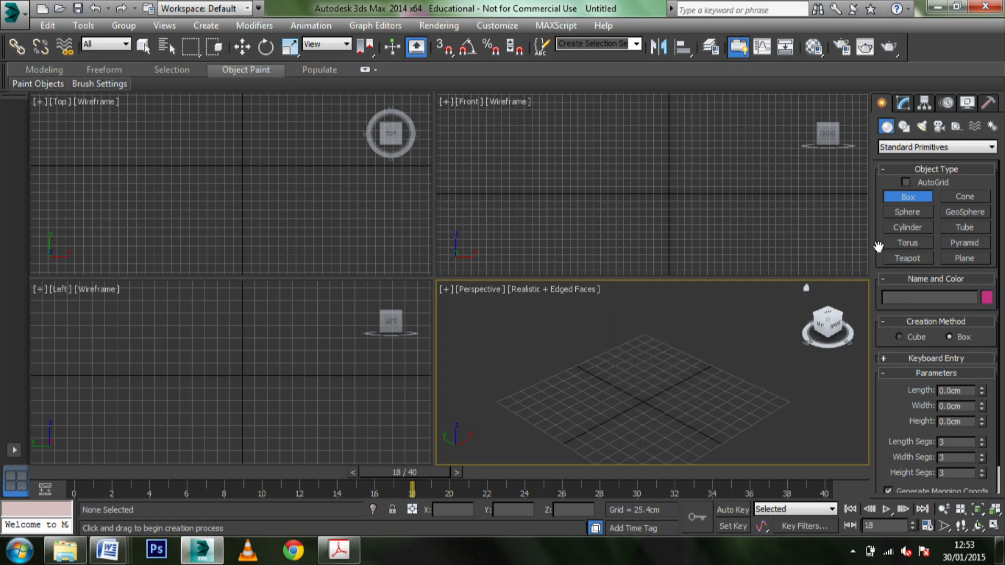
# Step: Create a cylinder centred on the origin in the Left viewport, with about 90 cm radius and 1091 cm height
pyautogui.click(913, 226)
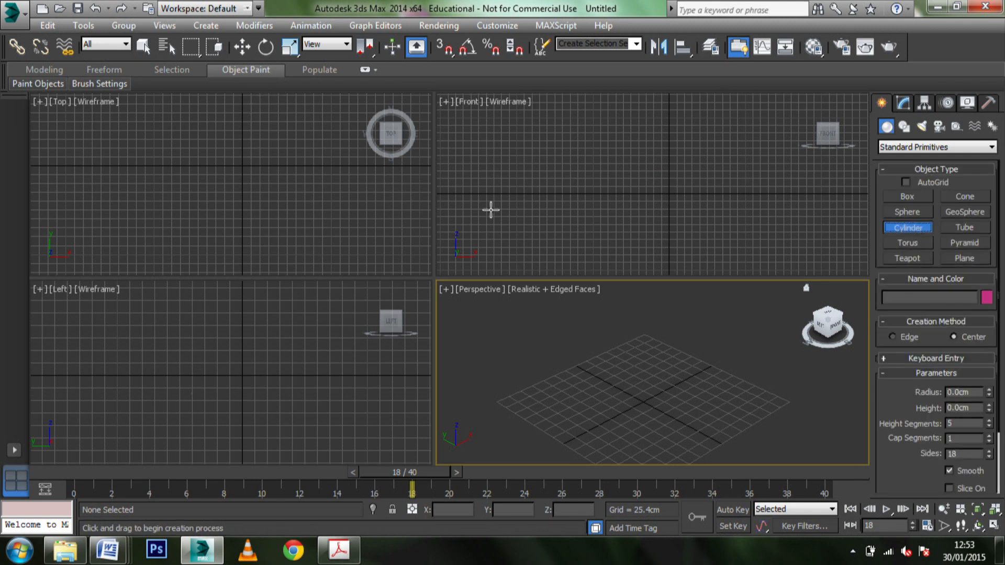
pyautogui.moveTo(245, 373); pyautogui.dragTo(225, 364, button='middle')
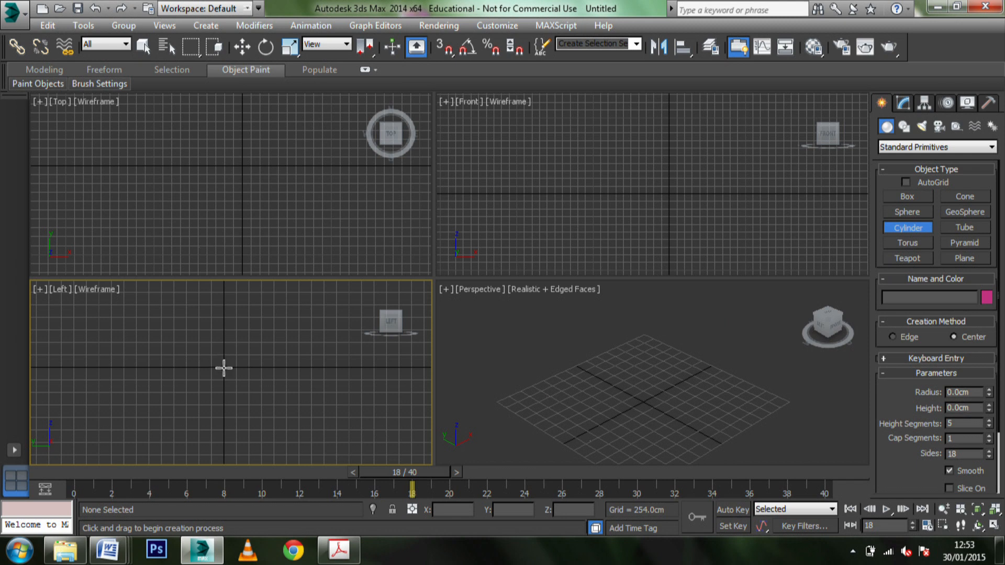
pyautogui.moveTo(223, 368)
pyautogui.mouseDown()
pyautogui.moveTo(262, 381)
pyautogui.moveTo(223, 364)
pyautogui.mouseUp()
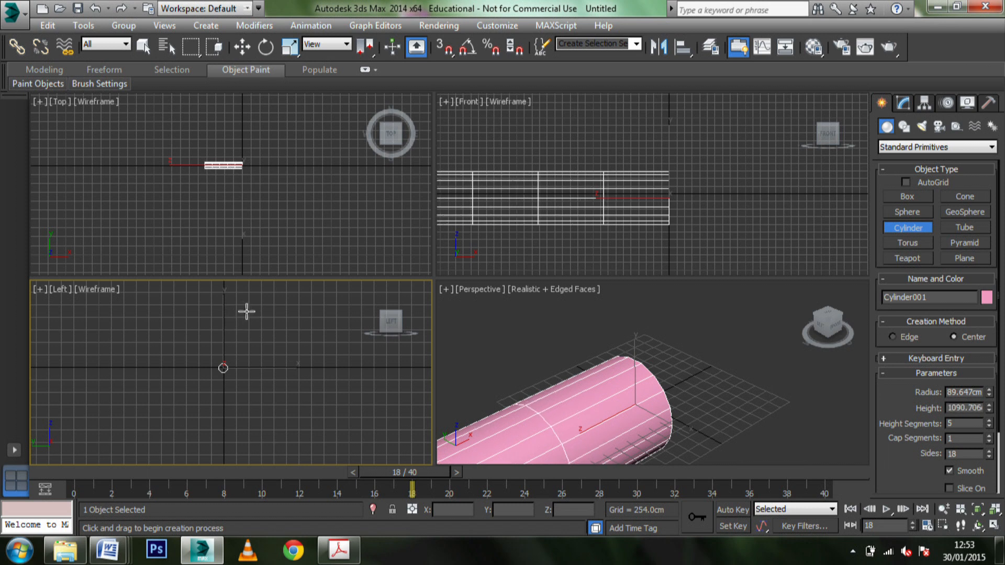
pyautogui.scroll(5, 642, 370)
pyautogui.scroll(-6, 670, 342)
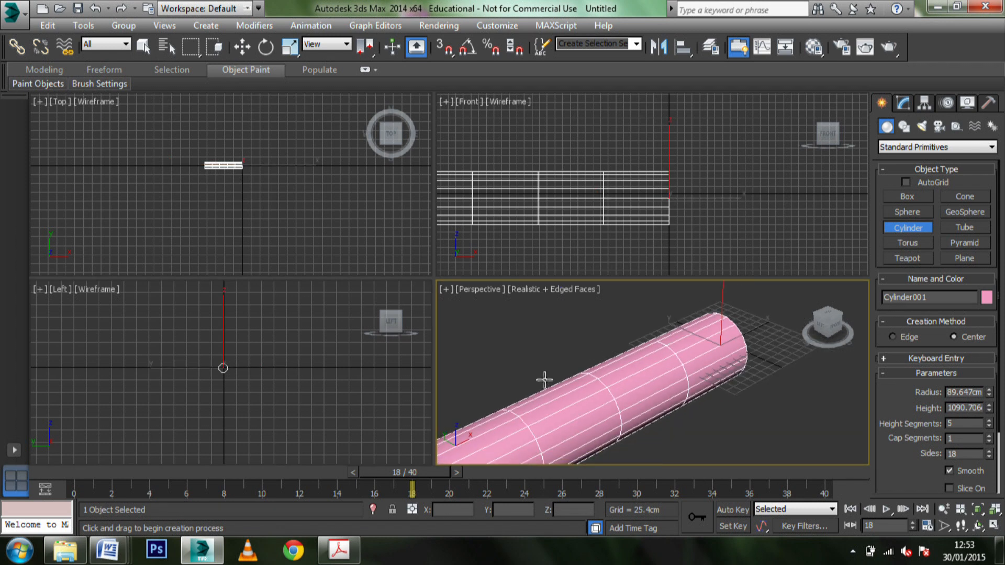
pyautogui.moveTo(644, 343); pyautogui.dragTo(655, 346, button='middle')
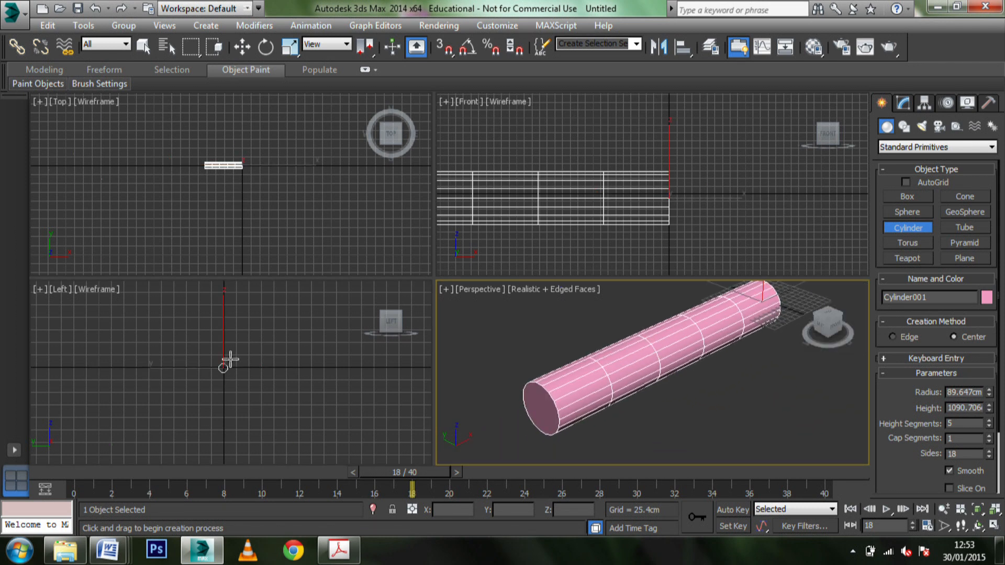
pyautogui.moveTo(546, 189); pyautogui.dragTo(669, 190, button='middle')
pyautogui.scroll(-2, 685, 179)
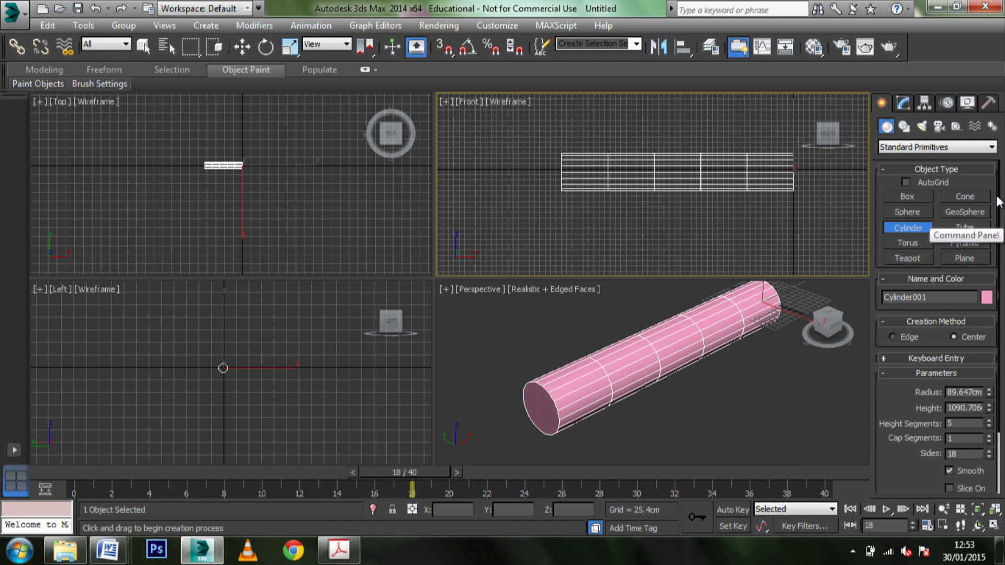
# Step: Set the cylinder's height segments to 7 and cap segments to 3
pyautogui.scroll(-3, 997, 210)
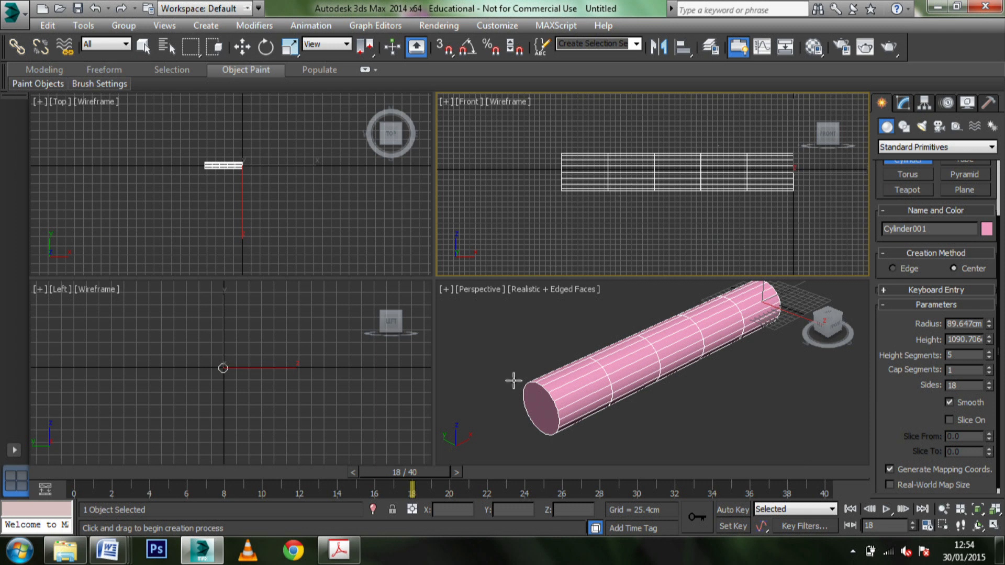
pyautogui.moveTo(248, 193); pyautogui.dragTo(250, 214, button='middle')
pyautogui.scroll(3, 250, 214)
pyautogui.moveTo(222, 152); pyautogui.dragTo(292, 168, button='middle')
pyautogui.scroll(1, 281, 225)
pyautogui.scroll(-1, 267, 205)
pyautogui.scroll(1, 267, 204)
pyautogui.scroll(-2, 269, 199)
pyautogui.scroll(2, 271, 203)
pyautogui.scroll(-2, 285, 217)
pyautogui.scroll(2, 285, 217)
pyautogui.scroll(-2, 284, 217)
pyautogui.scroll(2, 283, 216)
pyautogui.moveTo(275, 210); pyautogui.dragTo(311, 219, button='middle')
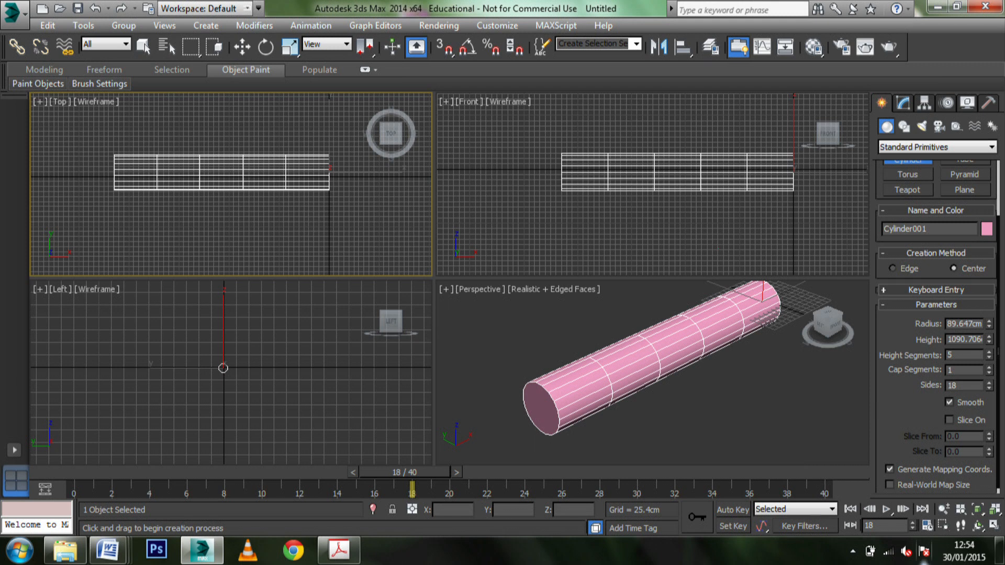
pyautogui.click(990, 354)
pyautogui.click(990, 354)
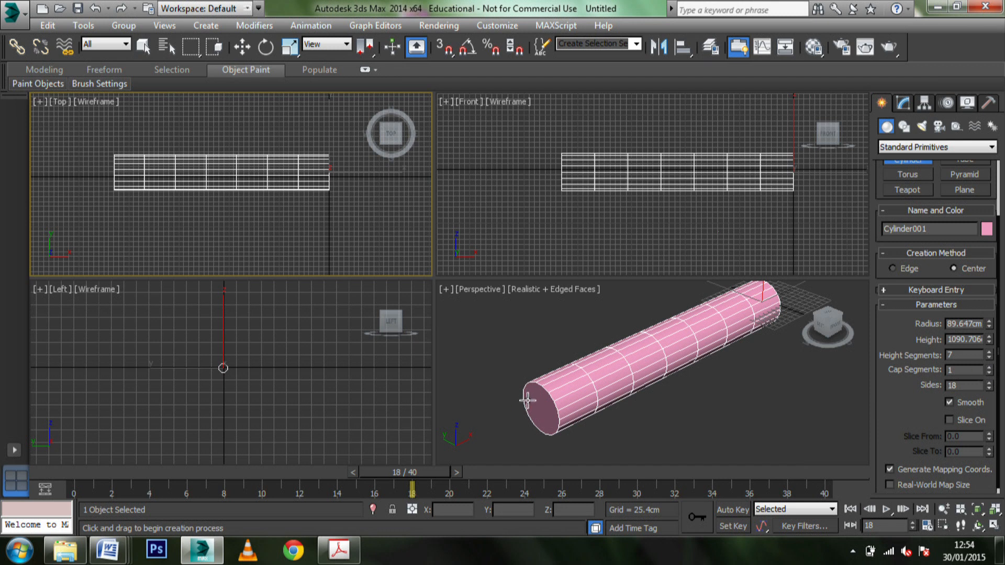
pyautogui.click(989, 368)
pyautogui.click(989, 367)
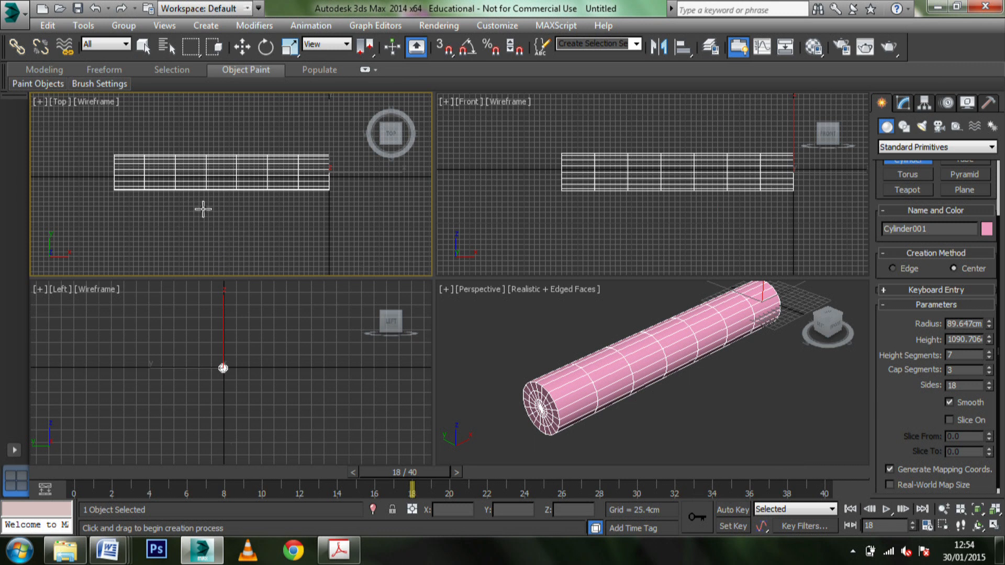
# Step: Convert the cylinder to an Editable Poly
pyautogui.moveTo(186, 207); pyautogui.dragTo(218, 231, button='middle')
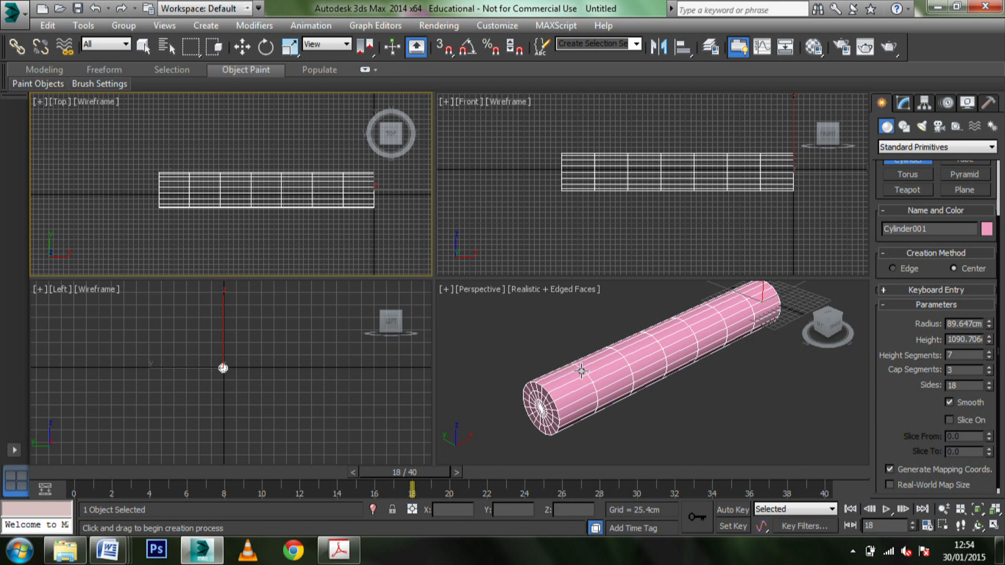
pyautogui.rightClick(676, 349)
pyautogui.rightClick(676, 349)
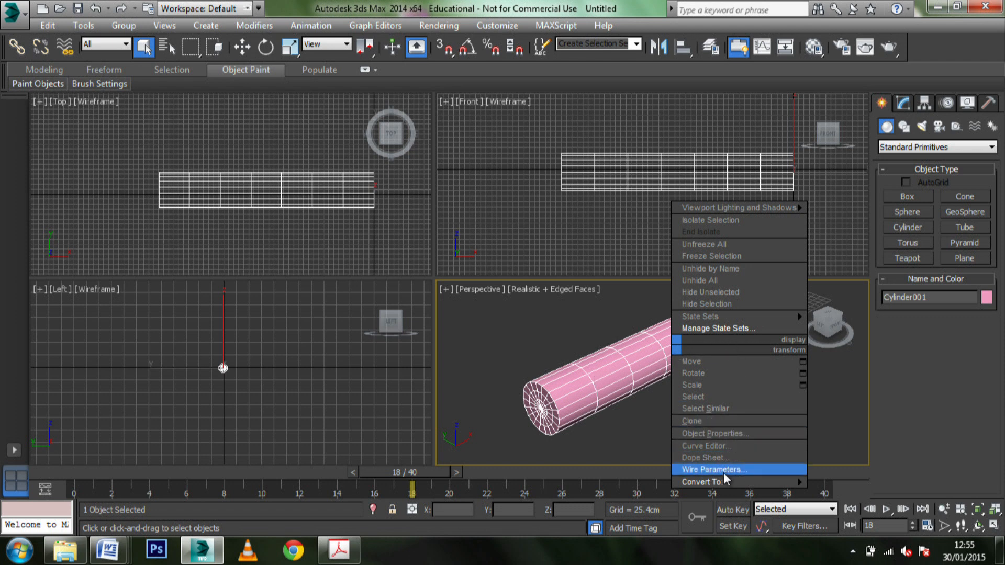
pyautogui.moveTo(767, 483)
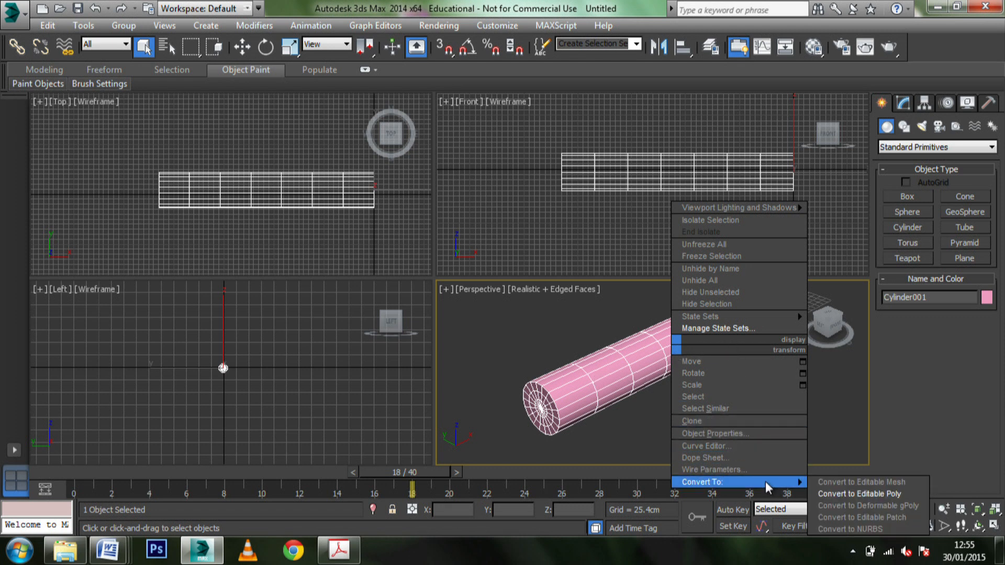
pyautogui.click(876, 500)
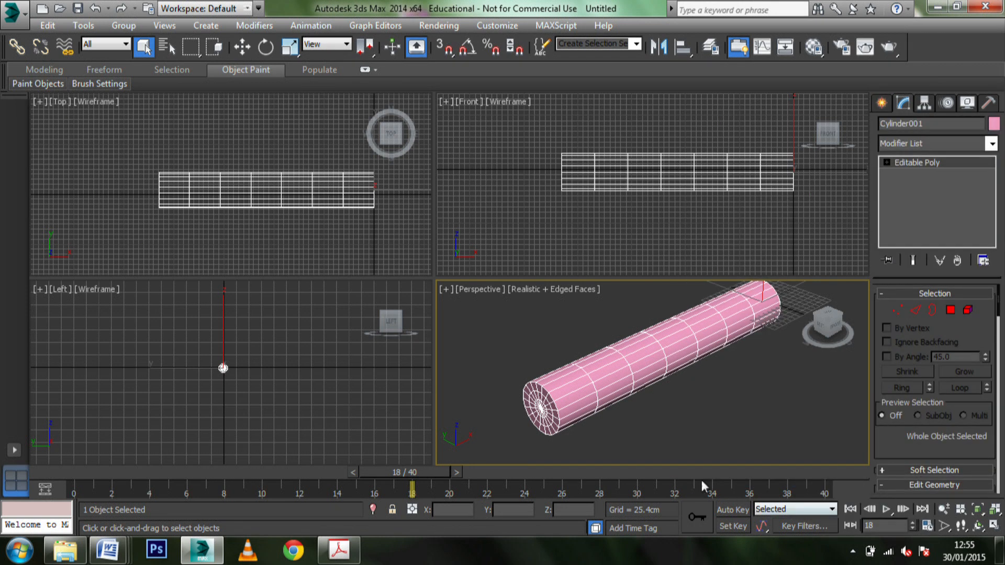
# Step: Maximize the Top viewport with the whole cylinder visible
pyautogui.moveTo(999, 309)
pyautogui.mouseDown()
pyautogui.moveTo(1000, 371)
pyautogui.moveTo(1001, 301)
pyautogui.mouseUp()
pyautogui.scroll(5, 240, 378)
pyautogui.scroll(3, 226, 375)
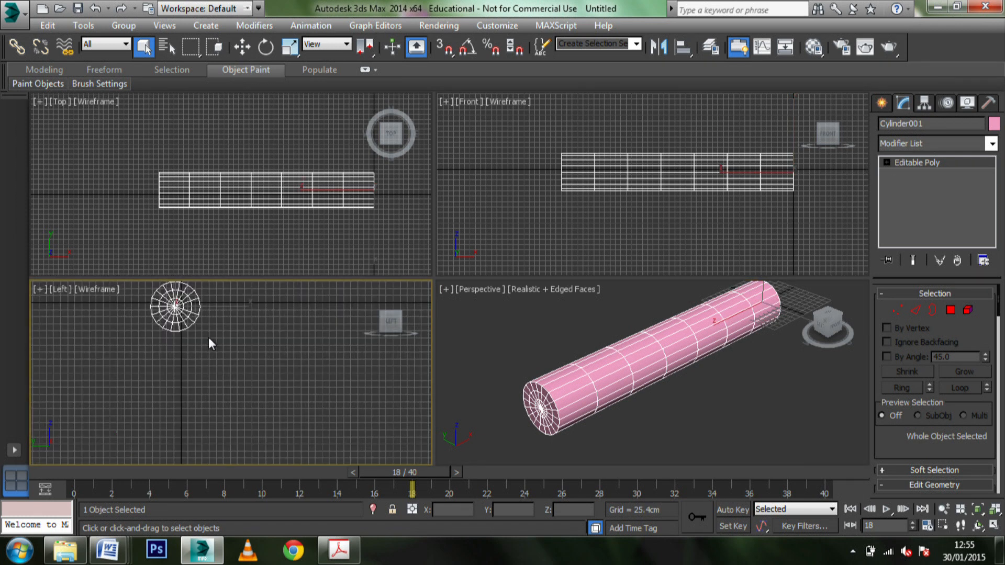
pyautogui.moveTo(210, 344); pyautogui.dragTo(258, 402, button='middle')
pyautogui.rightClick(288, 243)
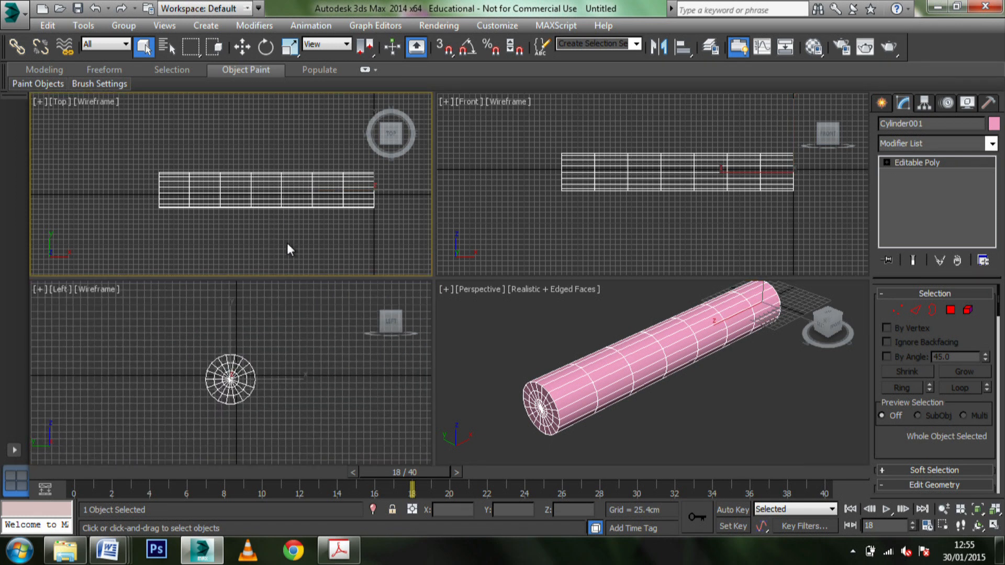
pyautogui.click(993, 530)
pyautogui.moveTo(539, 309); pyautogui.dragTo(445, 241, button='middle')
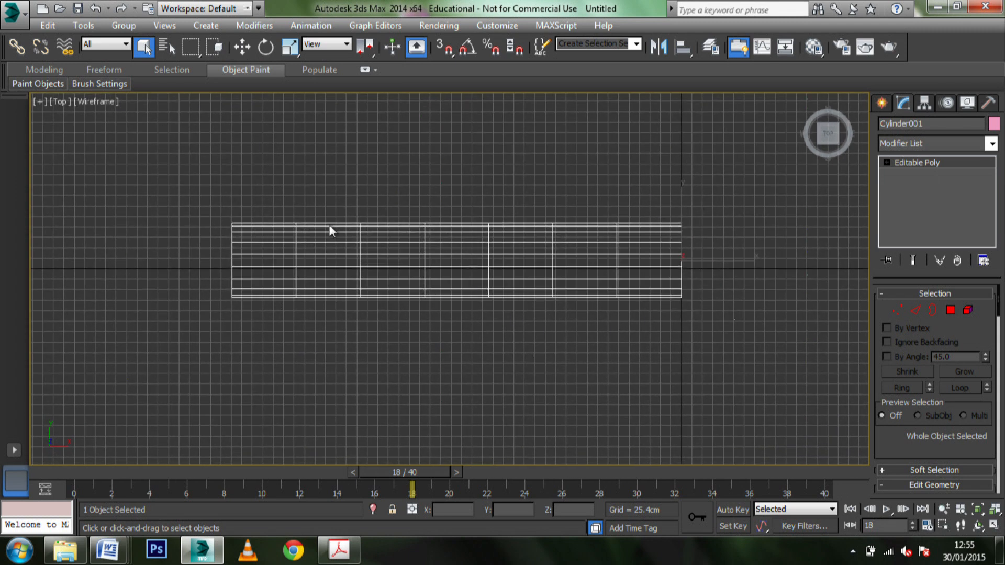
# Step: Try the Vertex, Edge and Border selection levels on the cylinder's second vertex column and leftmost segment edges
pyautogui.click(895, 308)
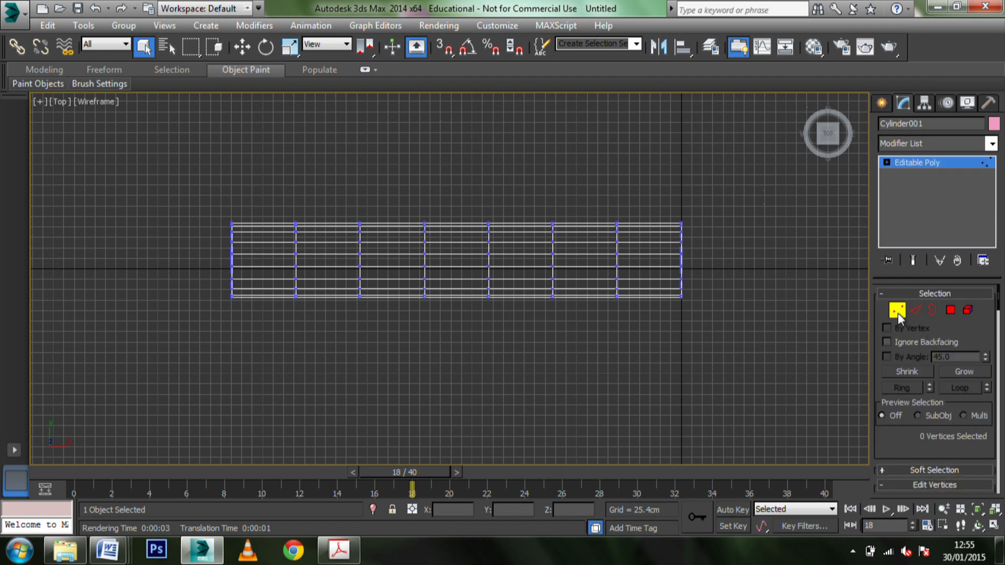
pyautogui.moveTo(173, 186); pyautogui.dragTo(260, 335)
pyautogui.moveTo(263, 196); pyautogui.dragTo(337, 322)
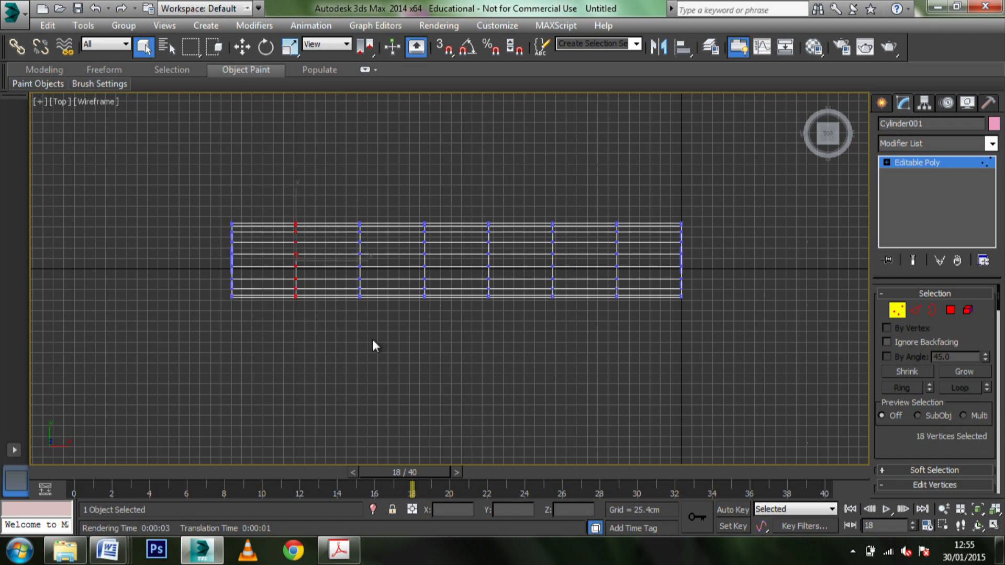
pyautogui.click(917, 311)
pyautogui.moveTo(255, 193); pyautogui.dragTo(274, 345)
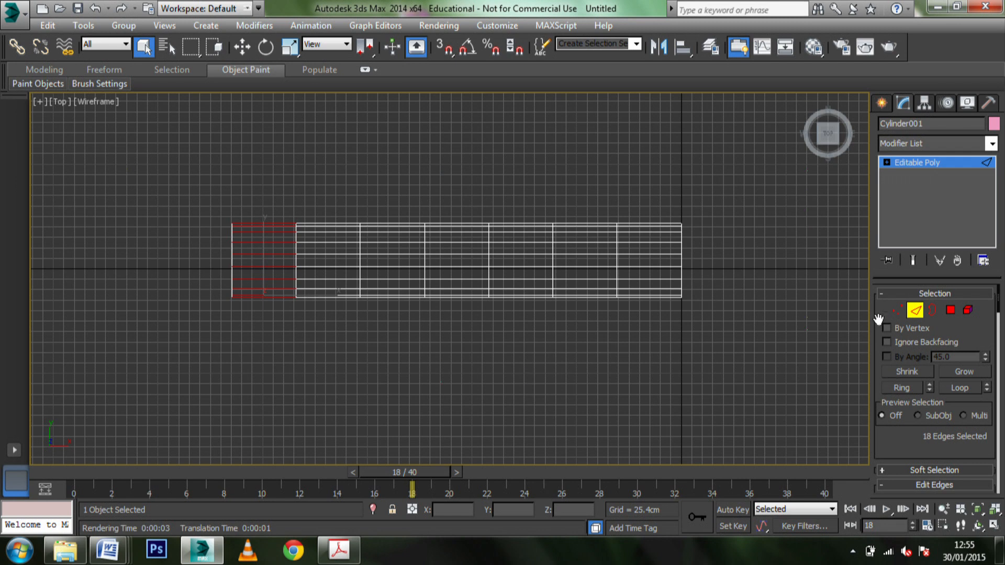
pyautogui.click(932, 311)
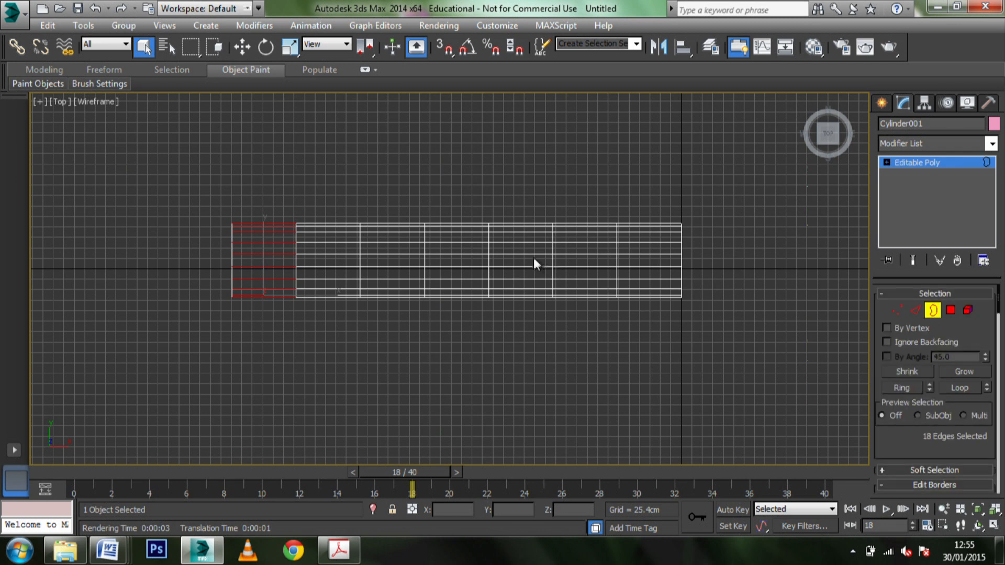
pyautogui.click(551, 246)
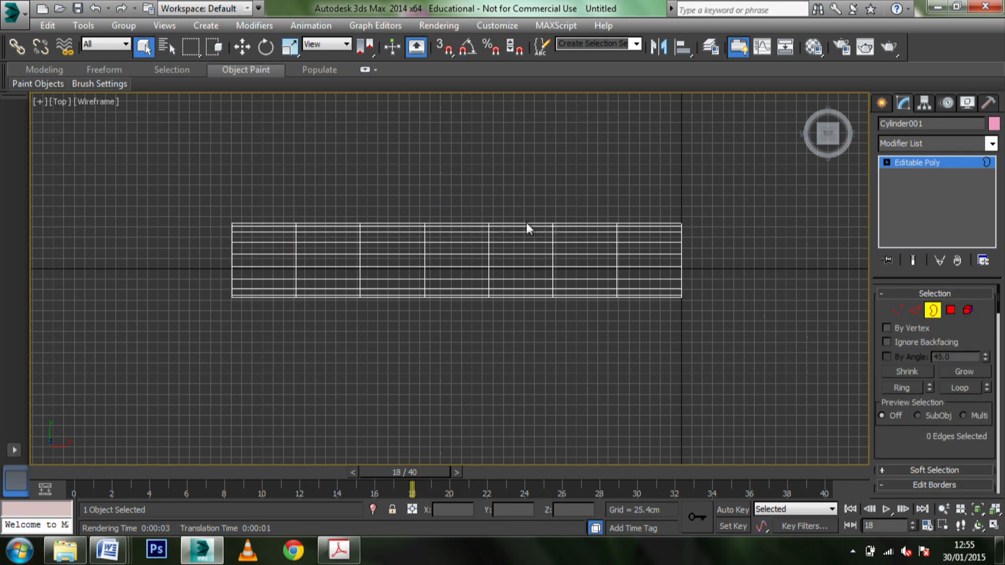
# Step: Try Polygon selection on single faces along the cylinder and Element selection on the whole mesh
pyautogui.click(951, 310)
pyautogui.click(262, 248)
pyautogui.click(327, 261)
pyautogui.click(393, 261)
pyautogui.click(483, 264)
pyautogui.click(544, 253)
pyautogui.click(597, 267)
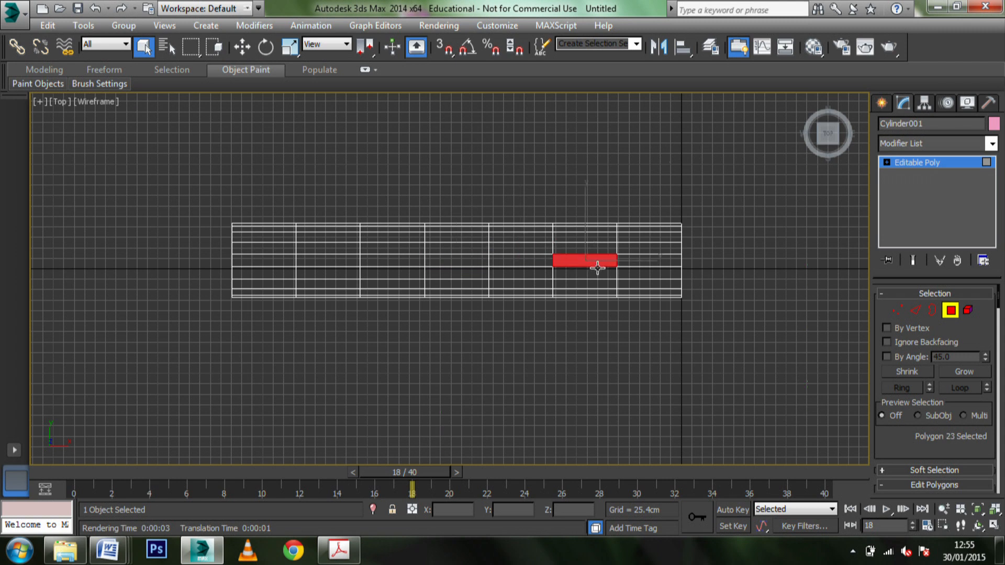
pyautogui.click(968, 310)
pyautogui.click(357, 266)
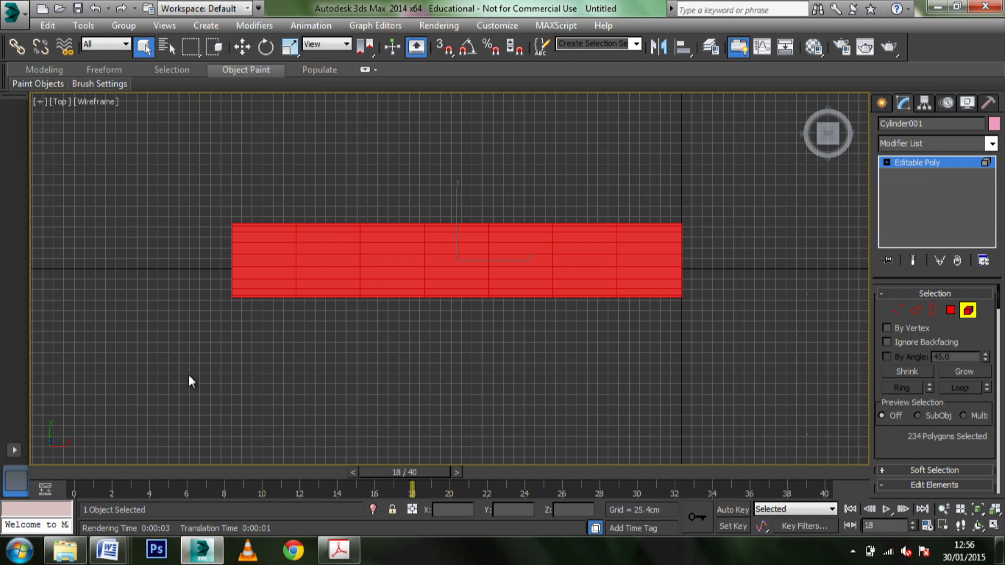
# Step: Switch through the Vertex, Edge, Border and Polygon levels, including from the expanded Editable Poly entry
pyautogui.click(897, 312)
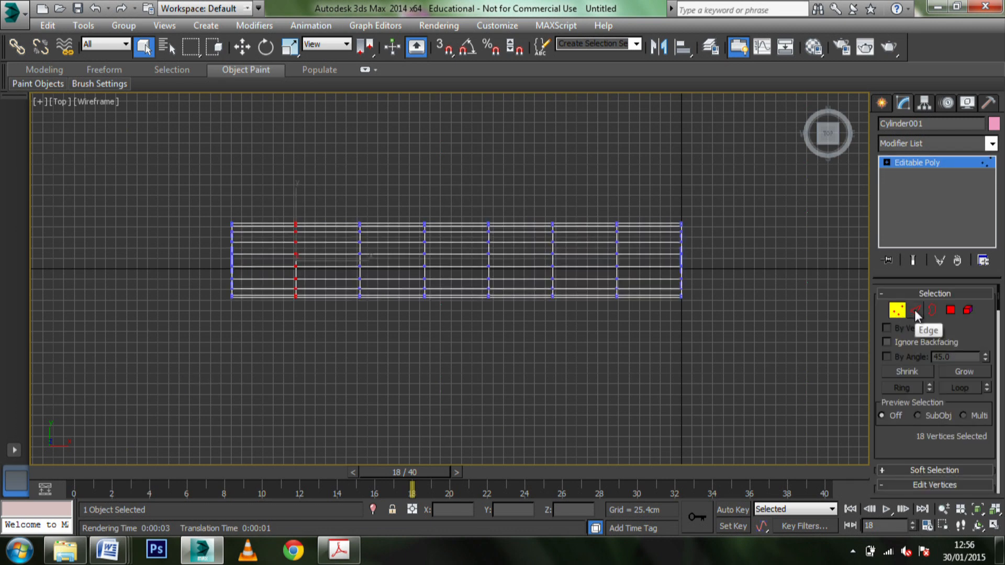
pyautogui.click(916, 310)
pyautogui.click(951, 312)
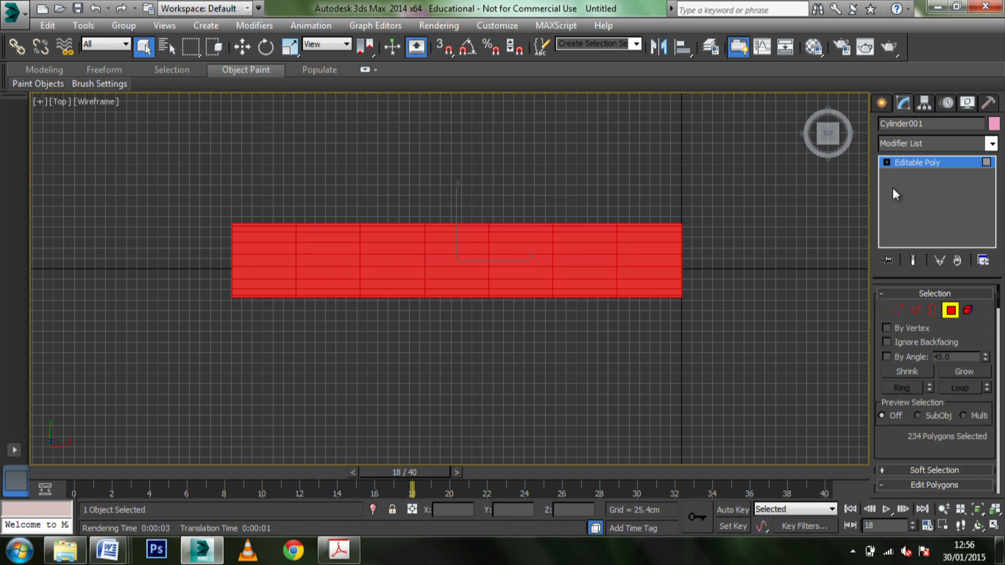
pyautogui.click(887, 163)
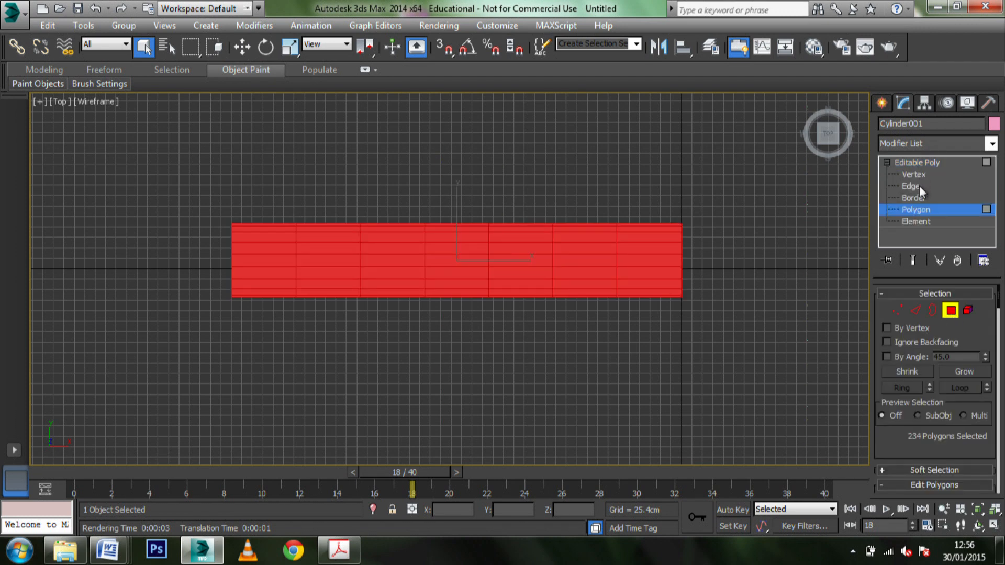
pyautogui.click(918, 176)
pyautogui.click(912, 189)
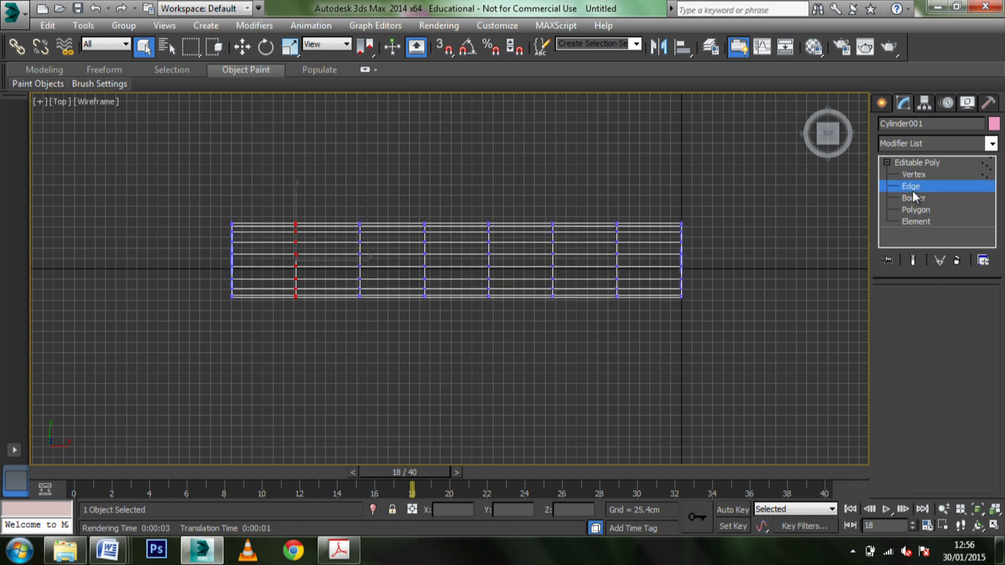
pyautogui.click(914, 199)
pyautogui.click(916, 210)
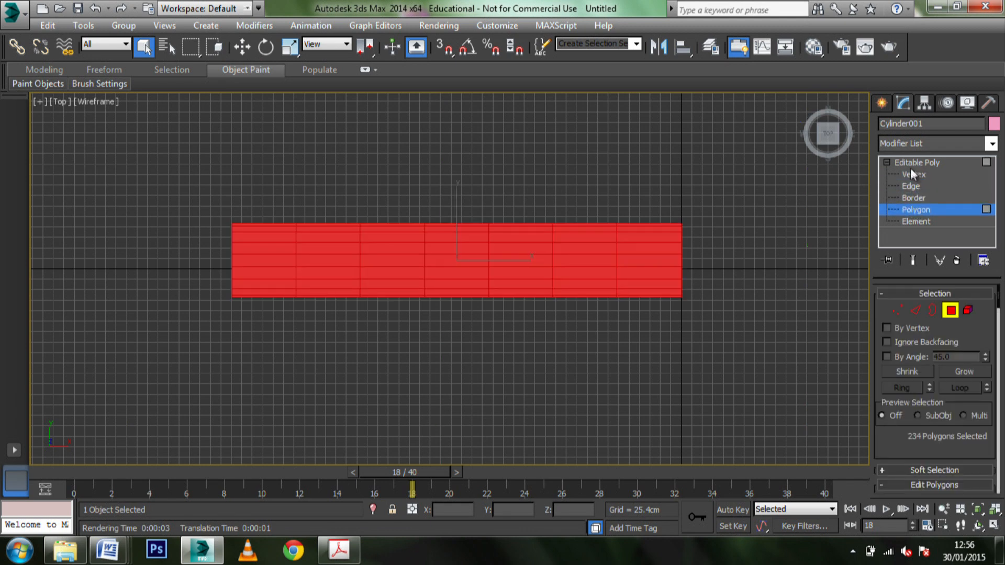
# Step: At Vertex level, move the second vertex column about halfway to the cylinder's left end and the third slightly right to X about -757 cm
pyautogui.click(913, 174)
pyautogui.click(284, 200)
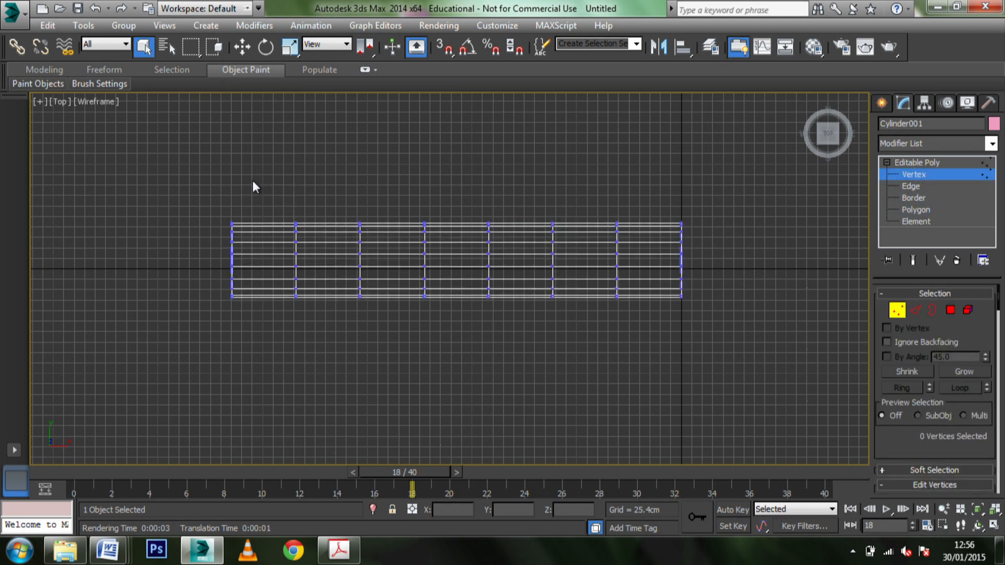
pyautogui.moveTo(162, 155); pyautogui.dragTo(275, 382)
pyautogui.moveTo(332, 337); pyautogui.dragTo(332, 337)
pyautogui.moveTo(399, 249); pyautogui.dragTo(379, 356)
pyautogui.moveTo(461, 299); pyautogui.dragTo(465, 371)
pyautogui.click(369, 212)
pyautogui.moveTo(202, 200); pyautogui.dragTo(260, 359)
pyautogui.moveTo(339, 372); pyautogui.dragTo(340, 372)
pyautogui.click(249, 47)
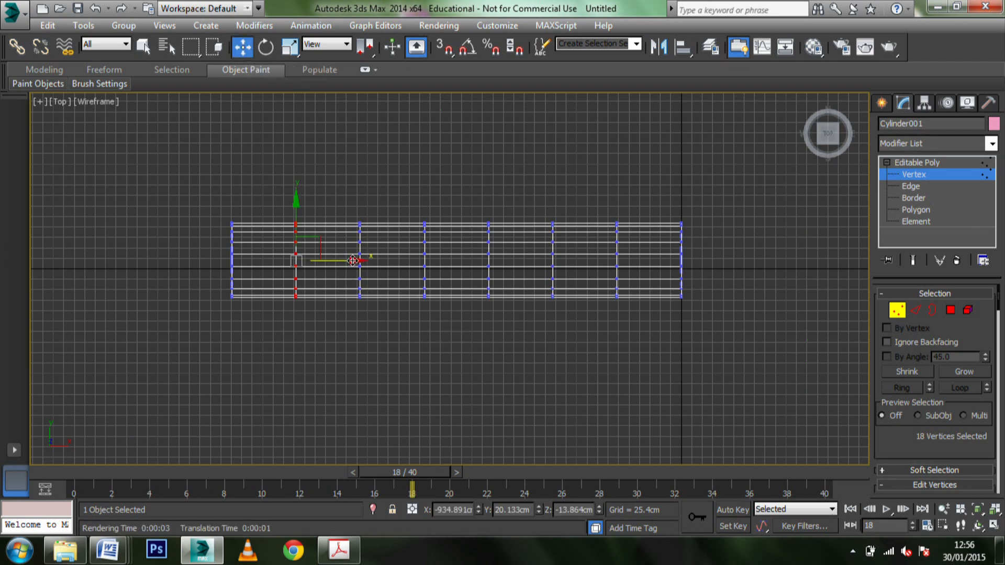
pyautogui.moveTo(348, 260); pyautogui.dragTo(374, 332)
pyautogui.moveTo(395, 262); pyautogui.dragTo(404, 262)
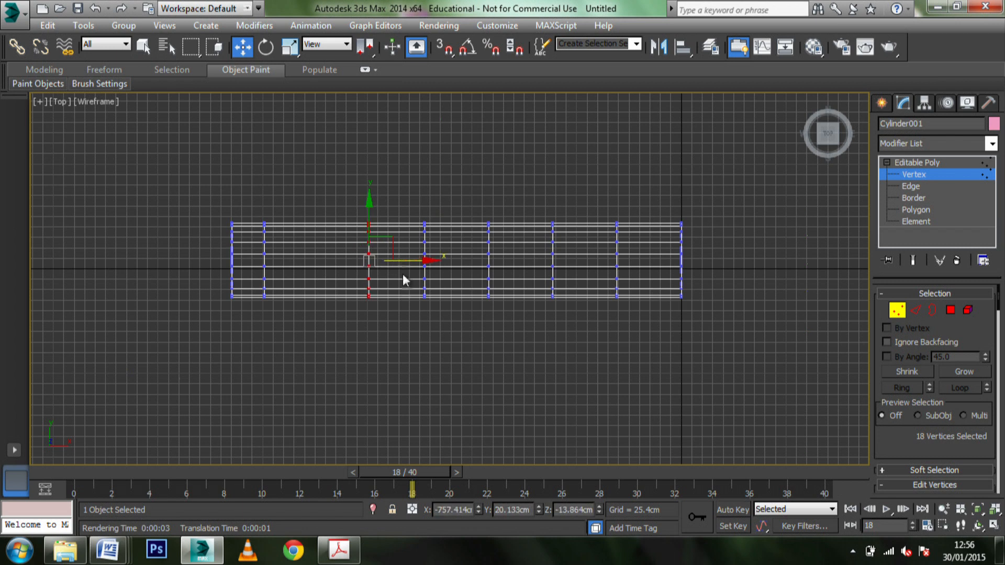
# Step: Move the fourth vertex column left, close beside the third, to X about -732 cm
pyautogui.click(396, 330)
pyautogui.moveTo(458, 208); pyautogui.dragTo(438, 363)
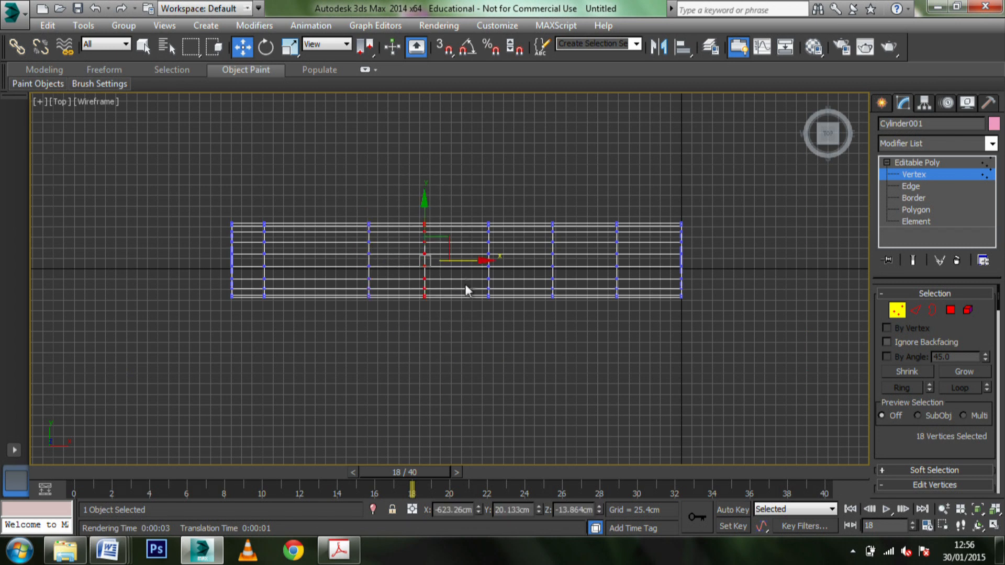
pyautogui.moveTo(473, 258); pyautogui.dragTo(427, 261)
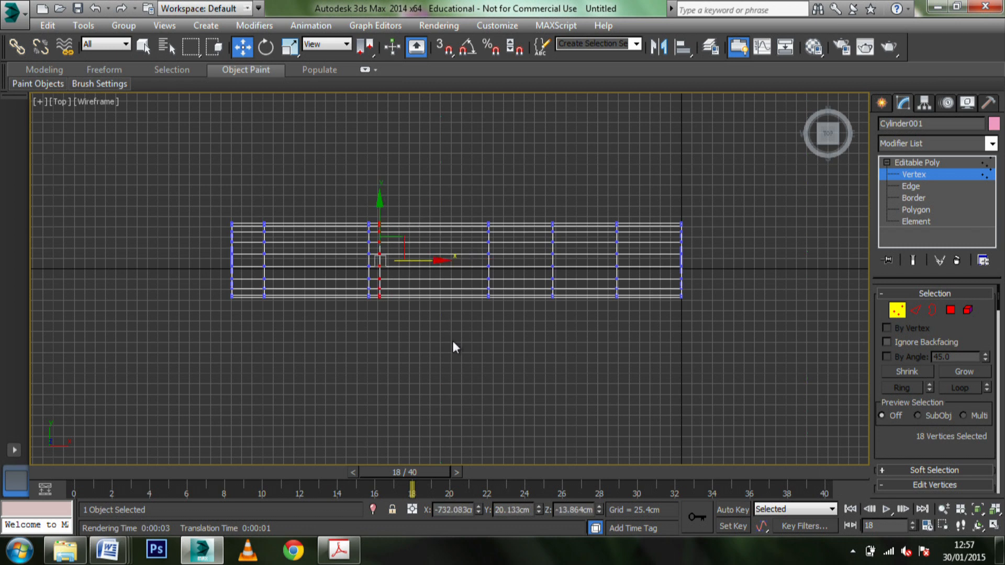
# Step: Move the fifth, sixth and seventh vertex columns right, bringing the seventh close to the cylinder's right end
pyautogui.moveTo(457, 203); pyautogui.dragTo(494, 345)
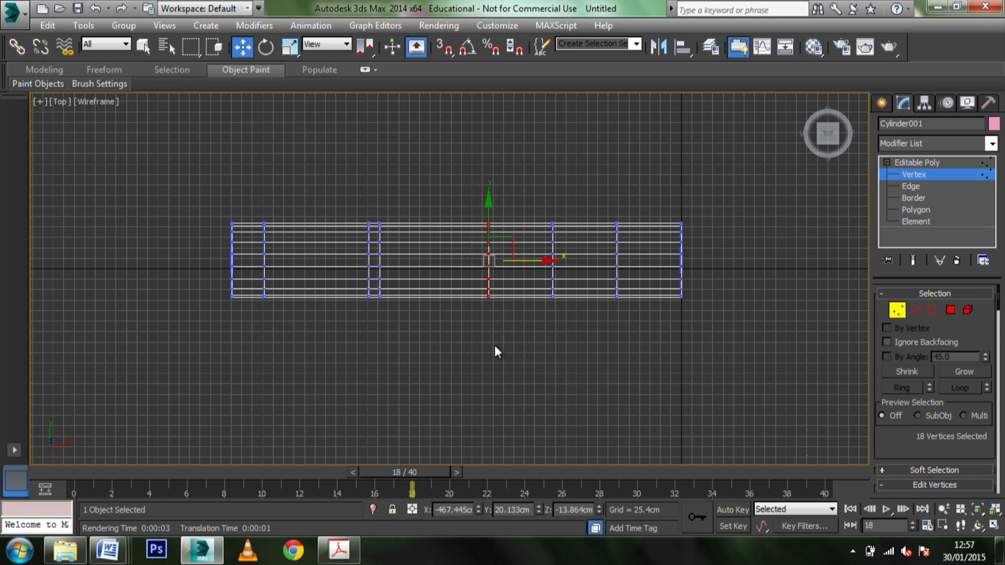
pyautogui.moveTo(522, 262); pyautogui.dragTo(565, 263)
pyautogui.moveTo(542, 191); pyautogui.dragTo(652, 310)
pyautogui.moveTo(640, 260); pyautogui.dragTo(682, 260)
pyautogui.click(360, 327)
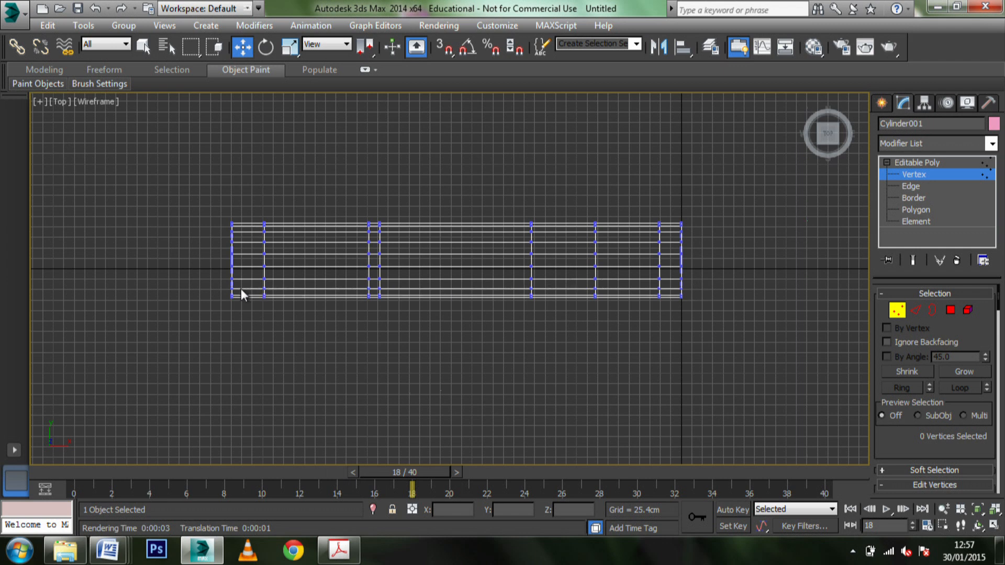
# Step: Scale down the vertex column at the cylinder's left end, and scale the second column uniformly to about 94%
pyautogui.click(291, 50)
pyautogui.moveTo(254, 210); pyautogui.dragTo(248, 338)
pyautogui.moveTo(237, 248); pyautogui.dragTo(231, 281)
pyautogui.click(272, 201)
pyautogui.moveTo(281, 239)
pyautogui.mouseDown()
pyautogui.moveTo(297, 324)
pyautogui.moveTo(272, 253)
pyautogui.mouseUp()
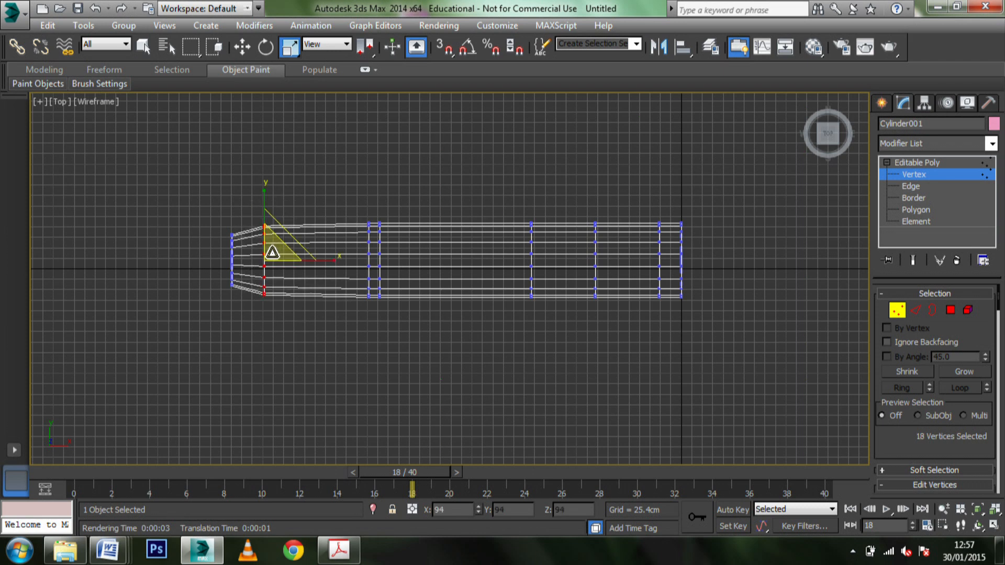
pyautogui.click(302, 322)
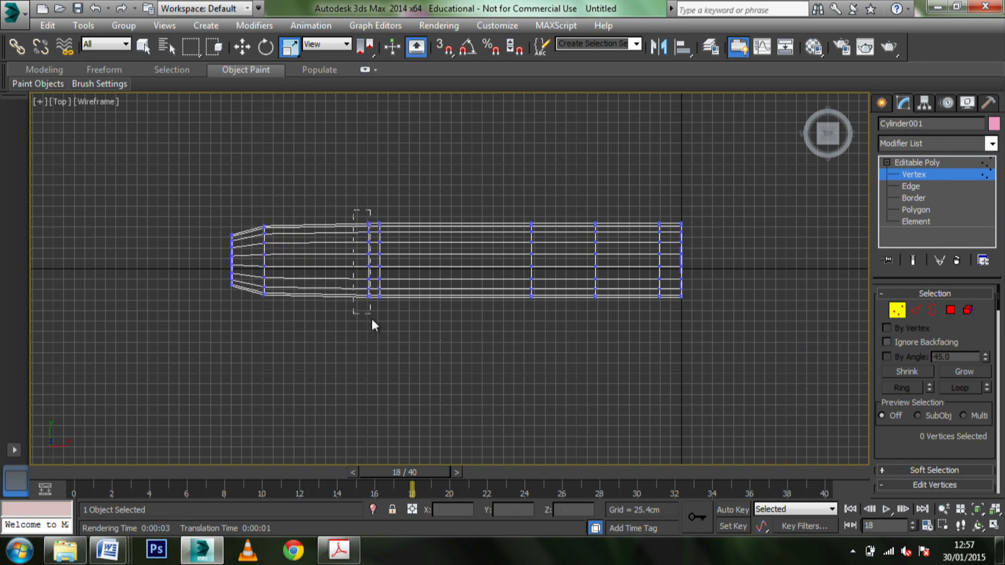
# Step: Scale the third vertex column down slightly and the fourth to about 87%, so the two closely spaced columns match in diameter
pyautogui.moveTo(379, 328); pyautogui.dragTo(378, 328)
pyautogui.moveTo(377, 245); pyautogui.dragTo(377, 251)
pyautogui.click(411, 330)
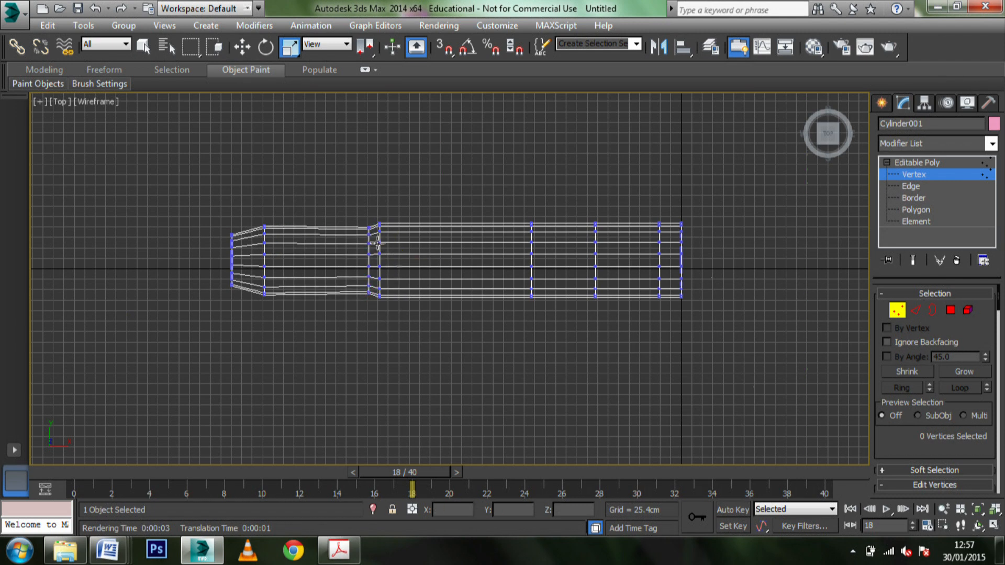
pyautogui.moveTo(374, 215); pyautogui.dragTo(422, 320)
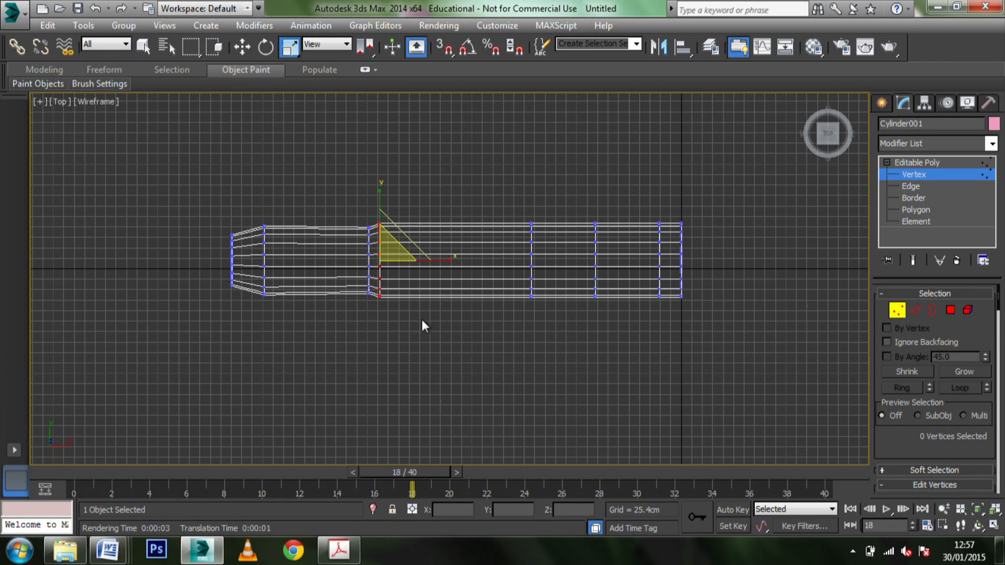
pyautogui.moveTo(395, 251); pyautogui.dragTo(393, 259)
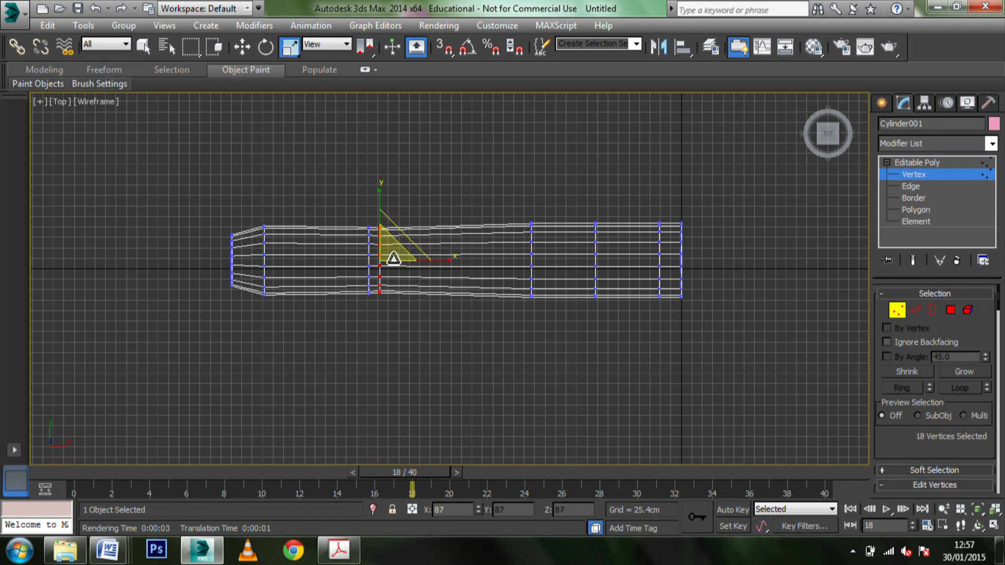
pyautogui.click(434, 356)
# Step: Scale down the fifth vertex column and shrink the sixth a little more, tapering the body toward its right end
pyautogui.moveTo(519, 199); pyautogui.dragTo(580, 344)
pyautogui.moveTo(538, 251); pyautogui.dragTo(536, 280)
pyautogui.click(536, 330)
pyautogui.moveTo(582, 207); pyautogui.dragTo(630, 328)
pyautogui.moveTo(602, 254); pyautogui.dragTo(589, 306)
pyautogui.click(674, 205)
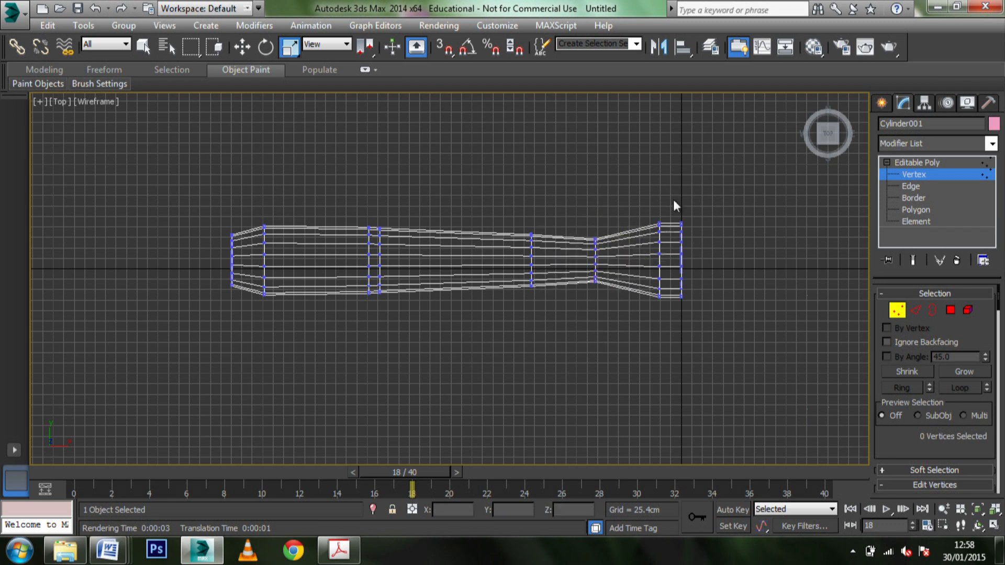
# Step: Scale the seventh vertex column down to continue the taper and make the vertices at the right end slightly narrower still
pyautogui.moveTo(668, 325); pyautogui.dragTo(664, 331)
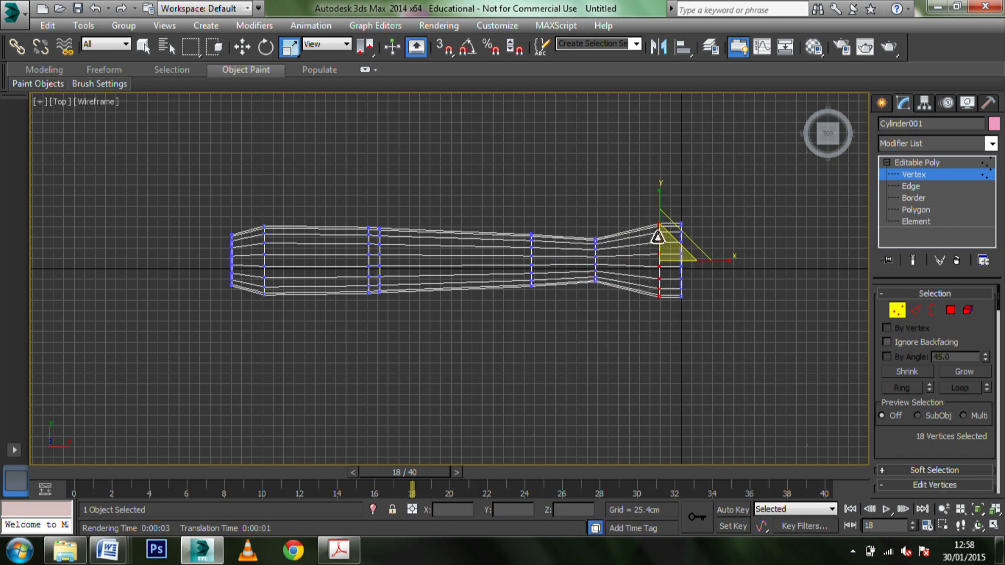
pyautogui.moveTo(662, 244); pyautogui.dragTo(631, 309)
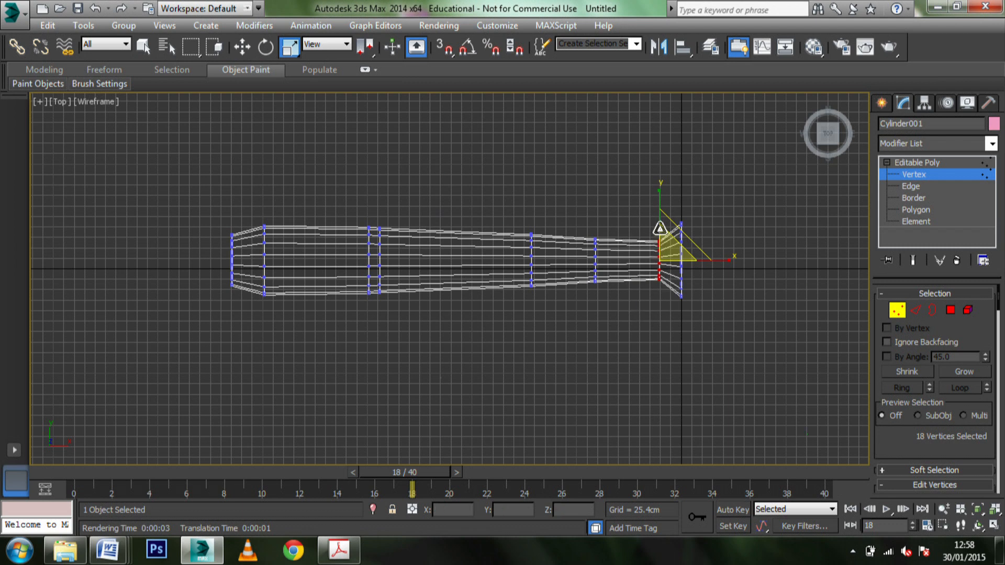
pyautogui.click(675, 204)
pyautogui.moveTo(674, 203); pyautogui.dragTo(716, 349)
pyautogui.moveTo(695, 243); pyautogui.dragTo(687, 335)
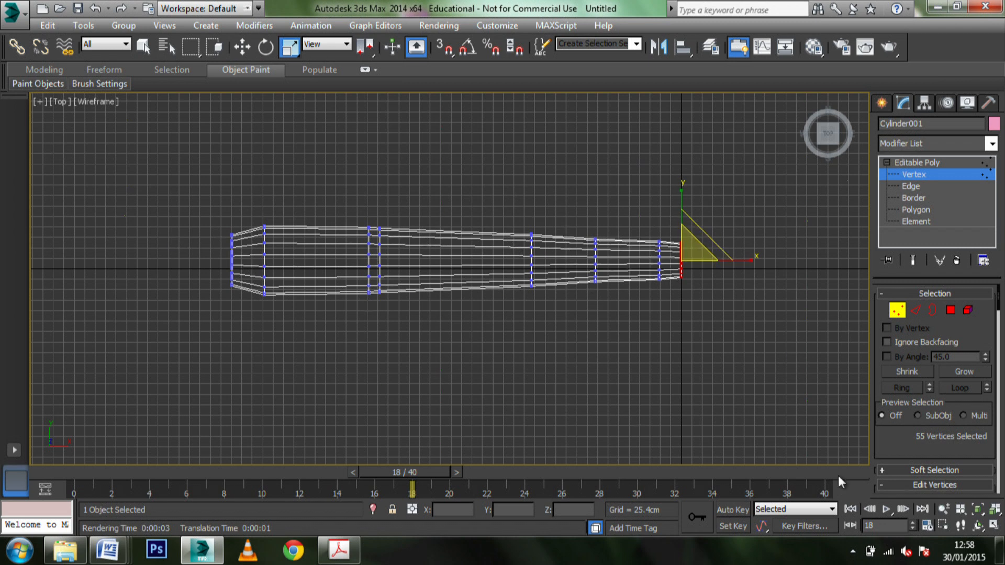
# Step: At Polygon level, select only the two opposite long side faces of the body between the fourth and fifth vertex columns
pyautogui.click(994, 526)
pyautogui.moveTo(703, 388); pyautogui.dragTo(694, 397, button='middle')
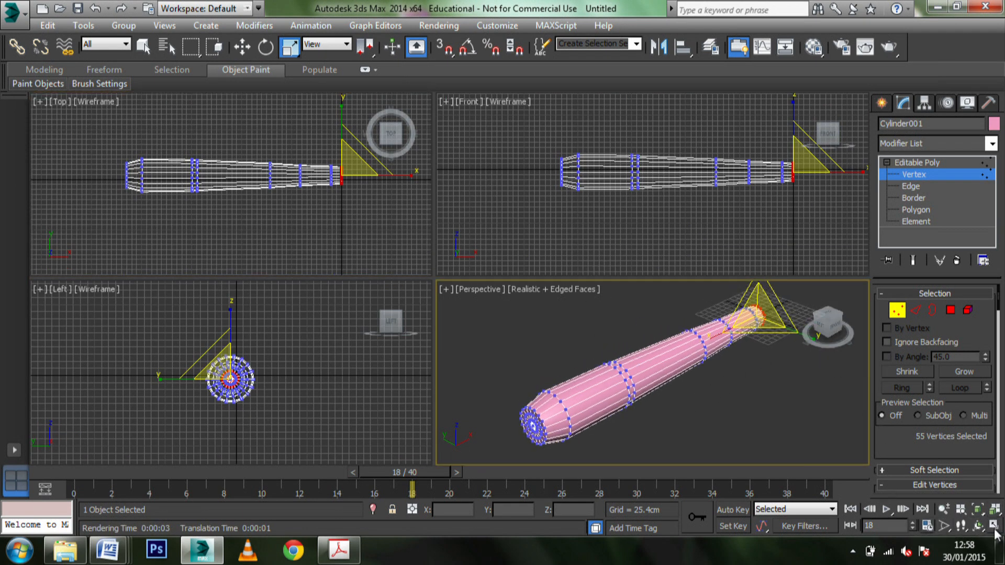
pyautogui.click(994, 526)
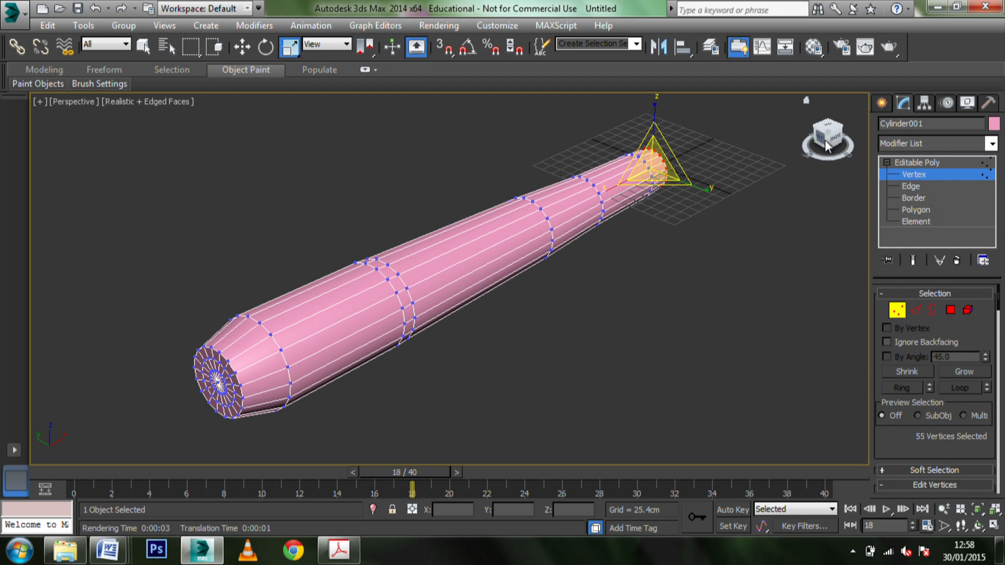
pyautogui.moveTo(826, 146)
pyautogui.mouseDown()
pyautogui.moveTo(859, 118)
pyautogui.moveTo(901, 144)
pyautogui.moveTo(872, 152)
pyautogui.moveTo(817, 123)
pyautogui.moveTo(864, 142)
pyautogui.moveTo(824, 139)
pyautogui.mouseUp()
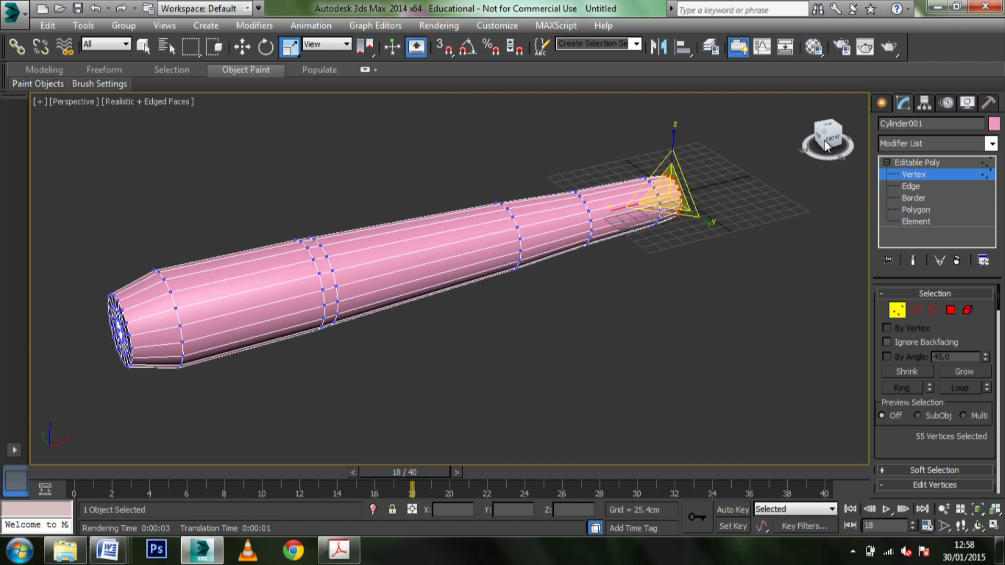
pyautogui.click(993, 525)
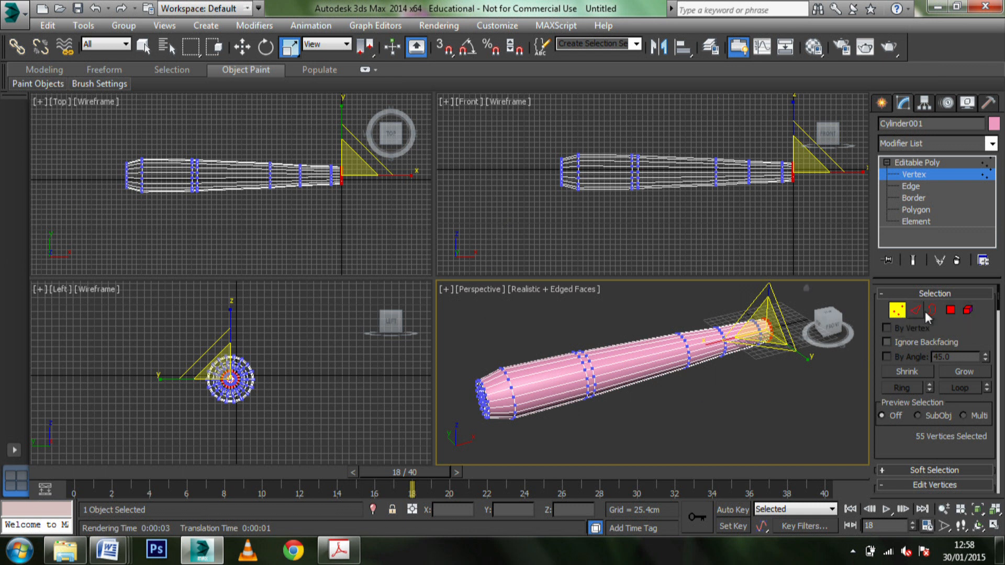
pyautogui.click(951, 310)
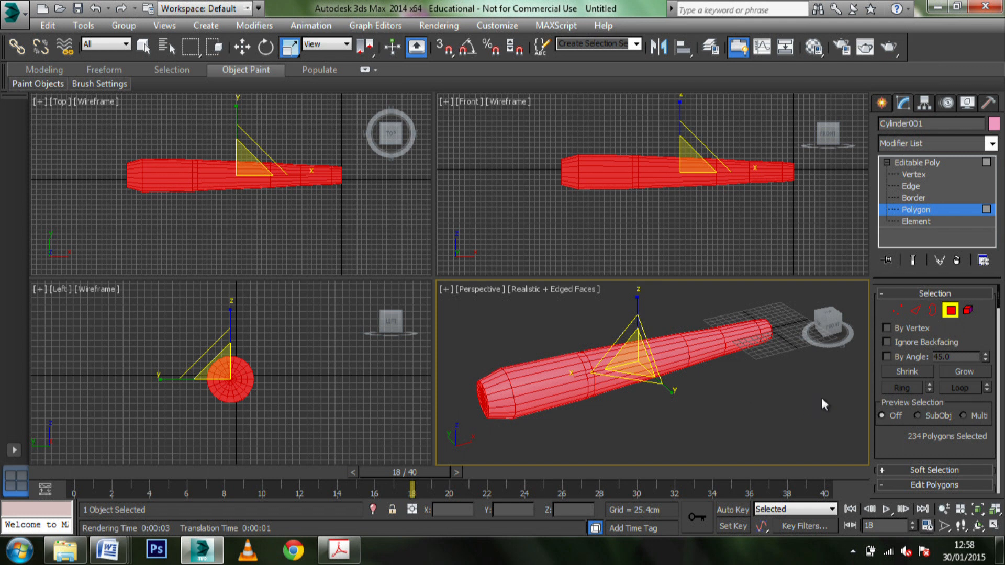
pyautogui.click(842, 403)
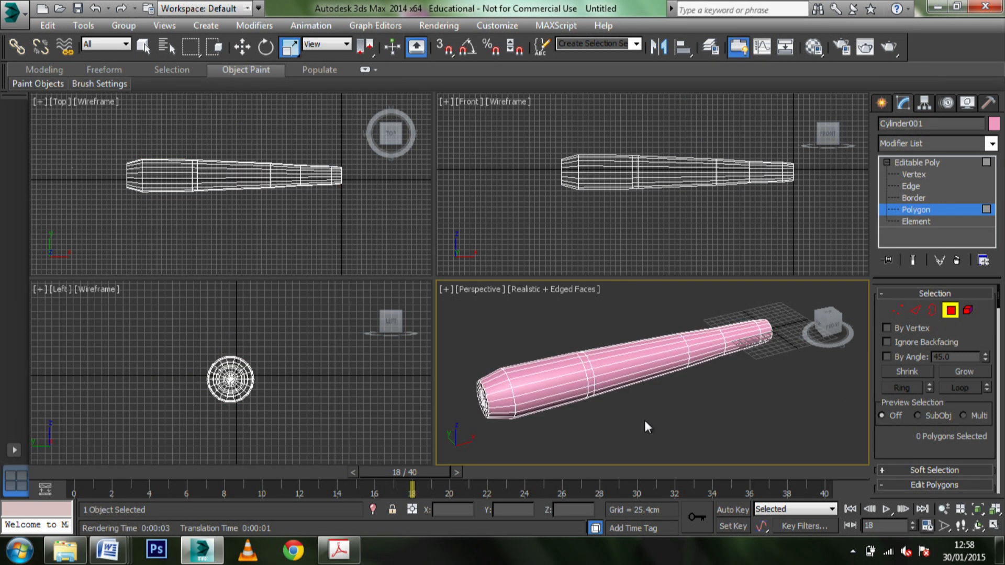
pyautogui.click(625, 372)
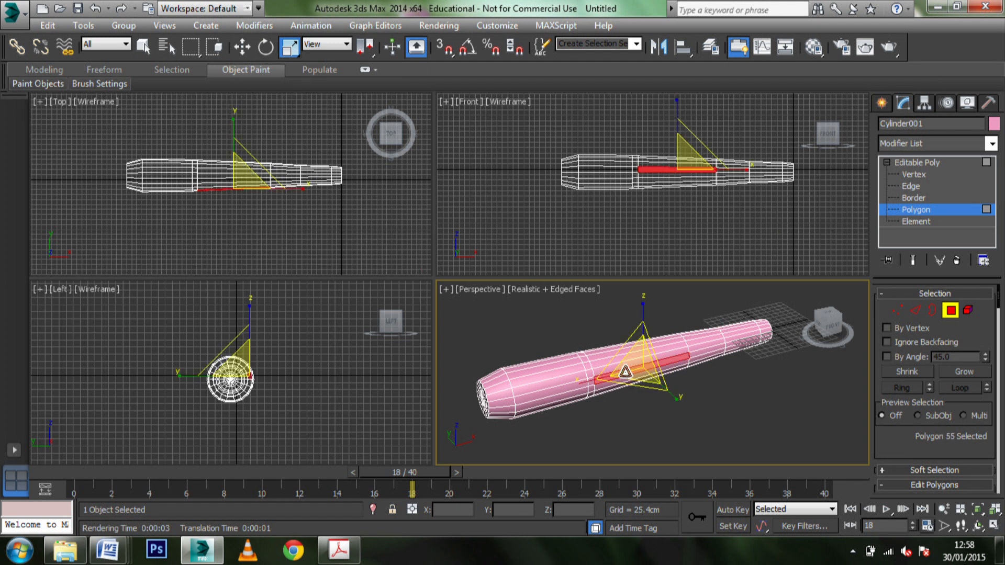
pyautogui.click(828, 320)
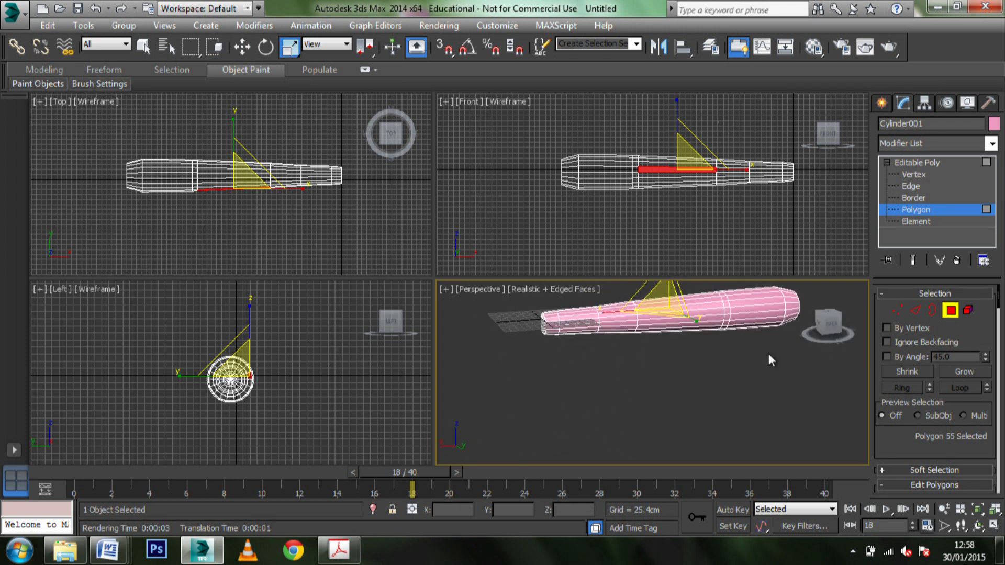
pyautogui.keyDown('ctrl'); pyautogui.click(717, 313); pyautogui.keyUp('ctrl')
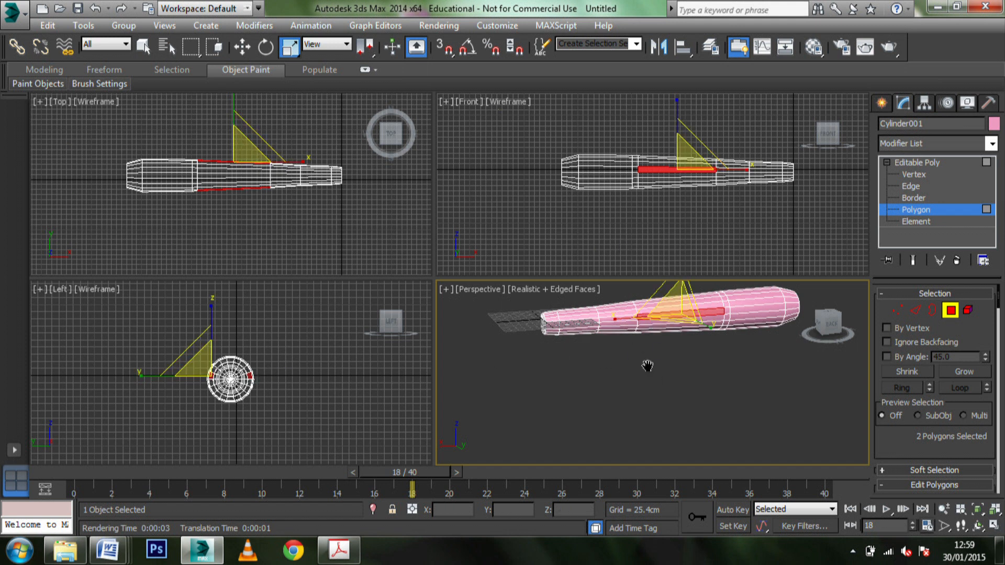
# Step: Open the Extrude Polygons settings for the two selected side faces and set the extrusion height to 111.369 cm
pyautogui.moveTo(648, 366); pyautogui.dragTo(648, 419, button='middle')
pyautogui.moveTo(839, 329); pyautogui.dragTo(830, 319)
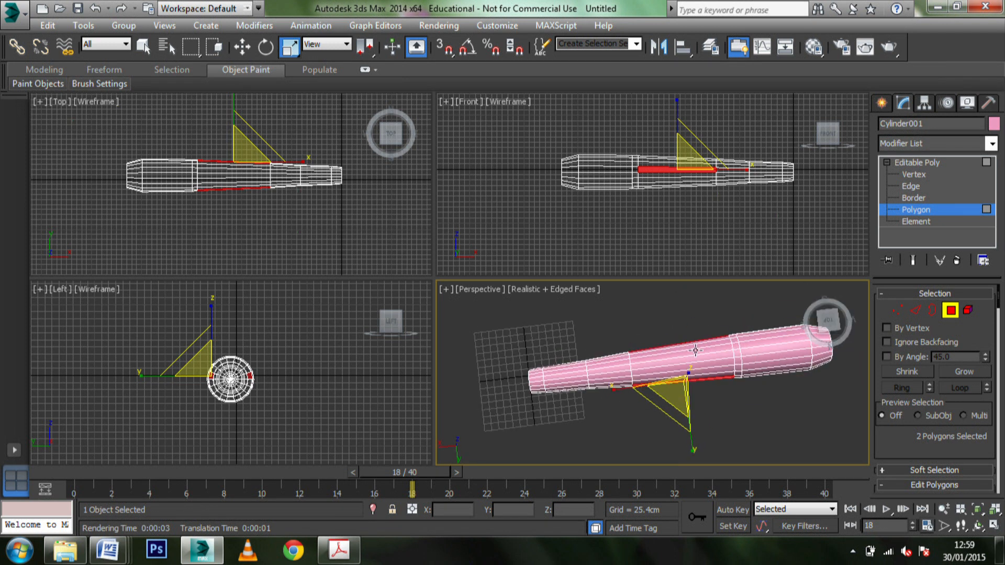
pyautogui.moveTo(636, 322); pyautogui.dragTo(587, 314, button='middle')
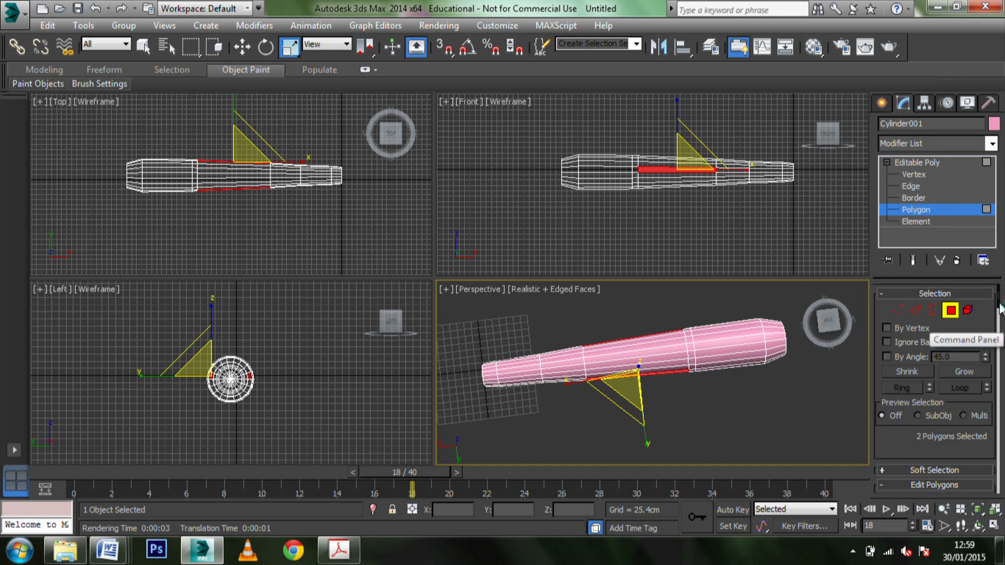
pyautogui.scroll(-2, 1000, 304)
pyautogui.scroll(-6, 1000, 306)
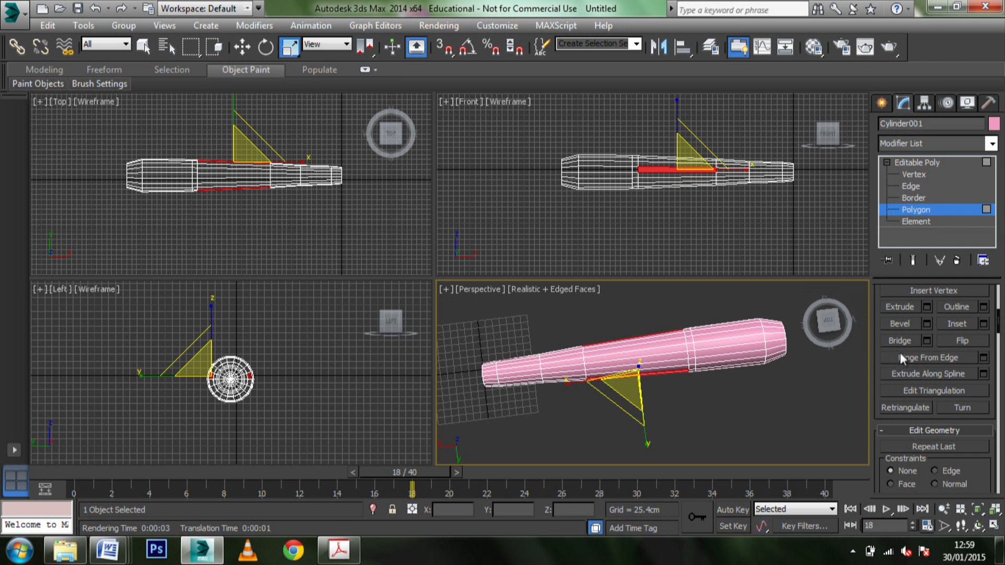
pyautogui.click(927, 307)
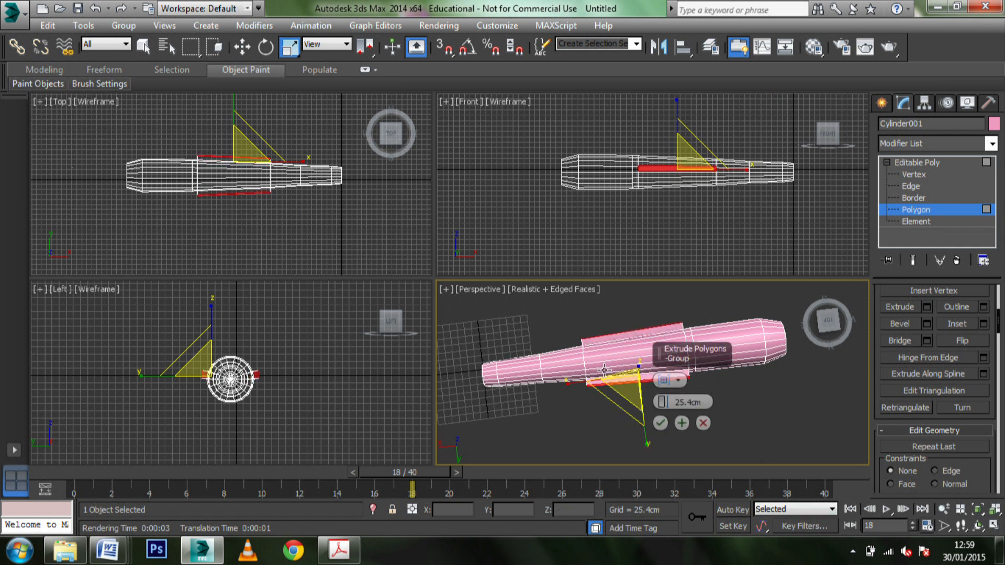
pyautogui.scroll(5, 604, 369)
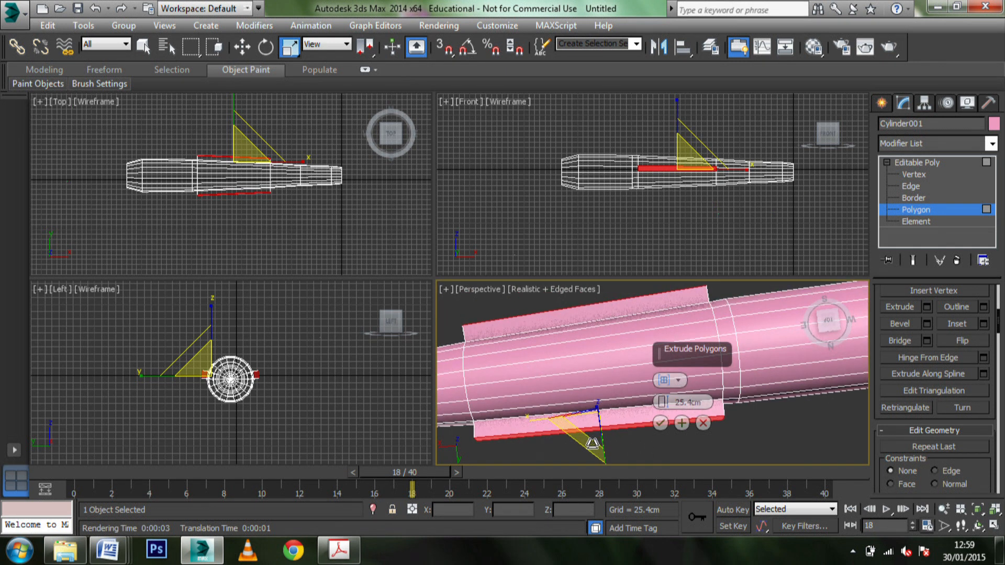
pyautogui.scroll(-3, 593, 442)
pyautogui.scroll(-4, 595, 362)
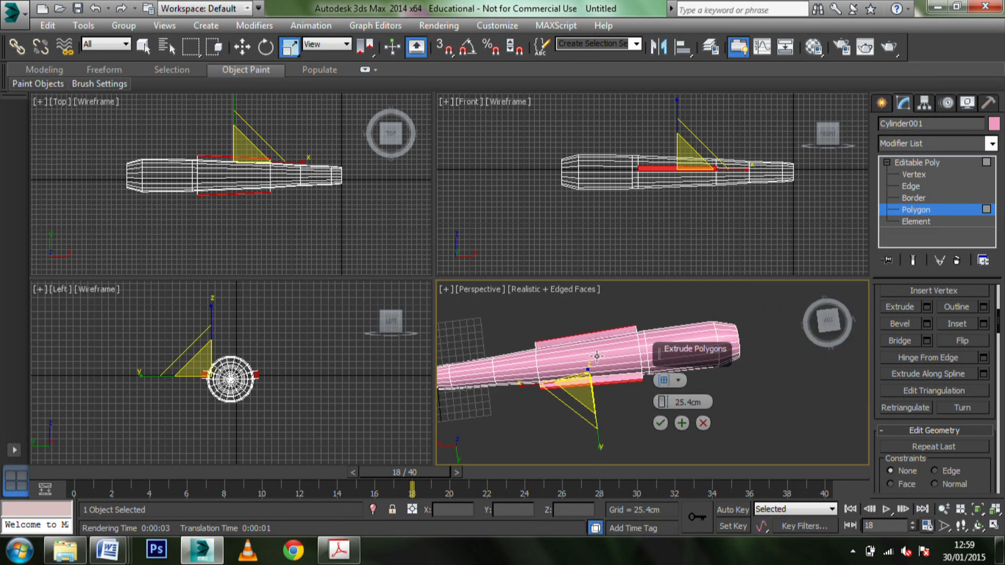
pyautogui.scroll(-2, 597, 356)
pyautogui.moveTo(590, 348); pyautogui.dragTo(584, 365, button='middle')
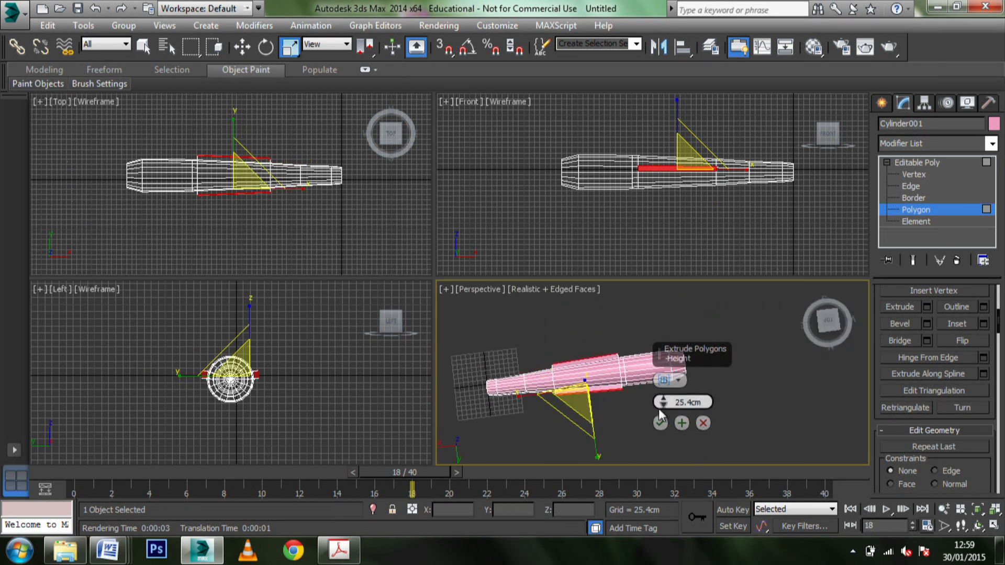
pyautogui.moveTo(664, 403); pyautogui.dragTo(627, 428)
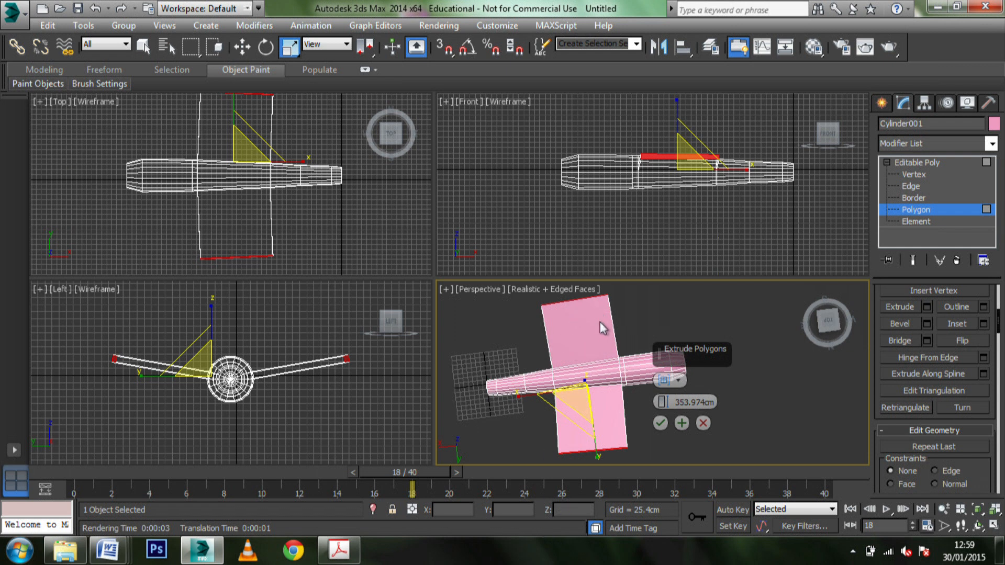
pyautogui.moveTo(662, 400); pyautogui.dragTo(713, 240)
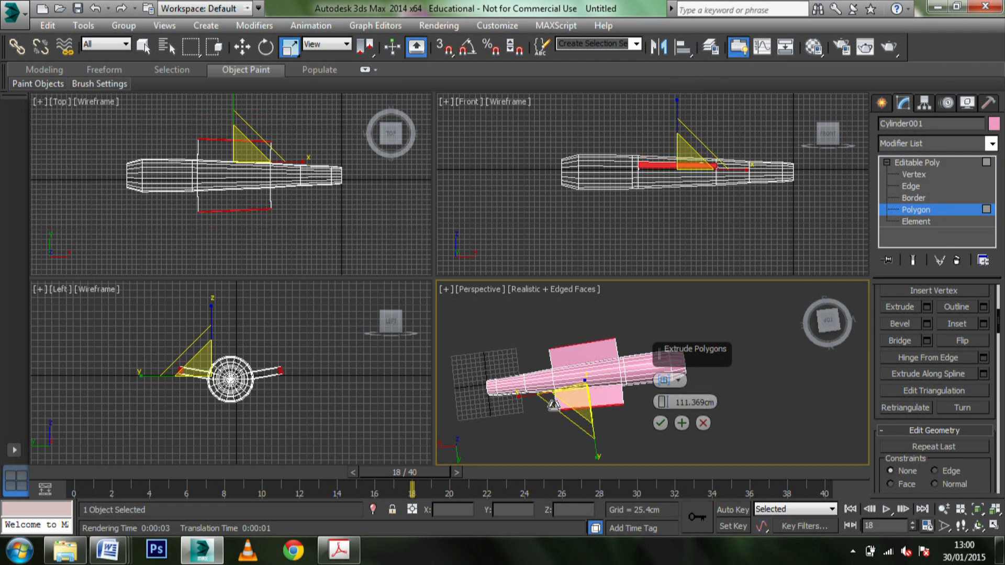
# Step: Apply the 111.369 cm extrusion repeatedly to build a three-segment wing on each side of the body, and finish the extrusion
pyautogui.click(682, 423)
pyautogui.click(682, 423)
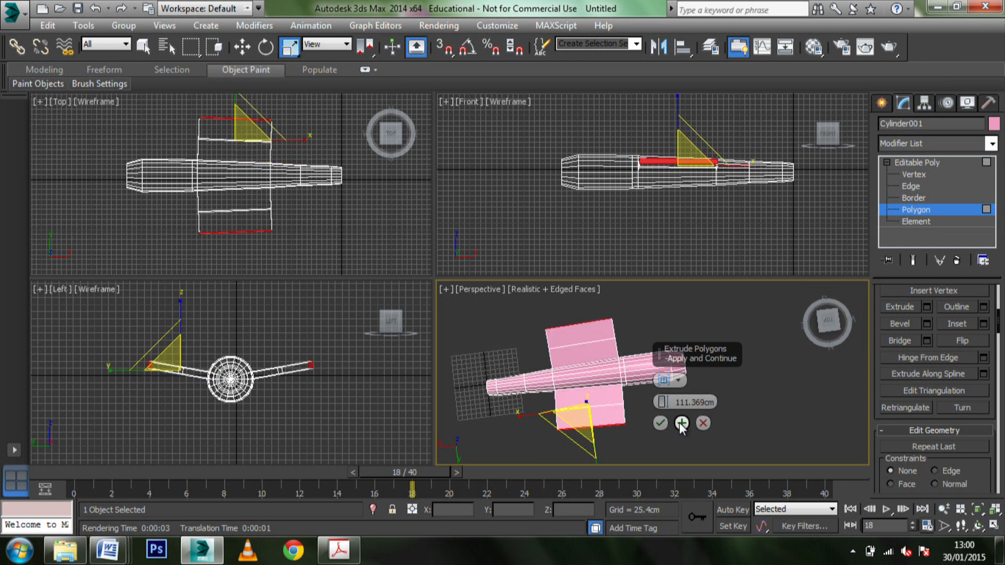
pyautogui.click(681, 423)
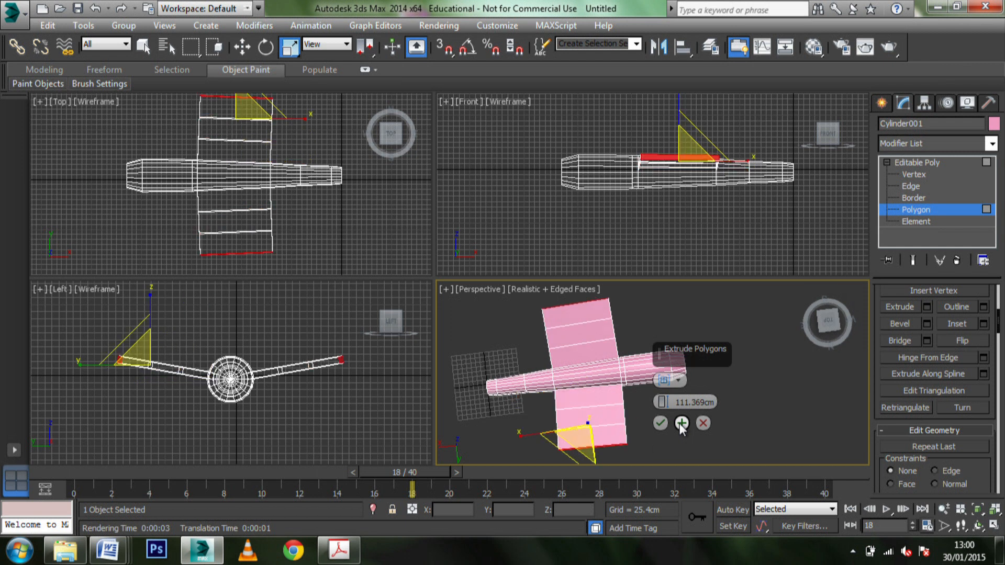
pyautogui.click(601, 317)
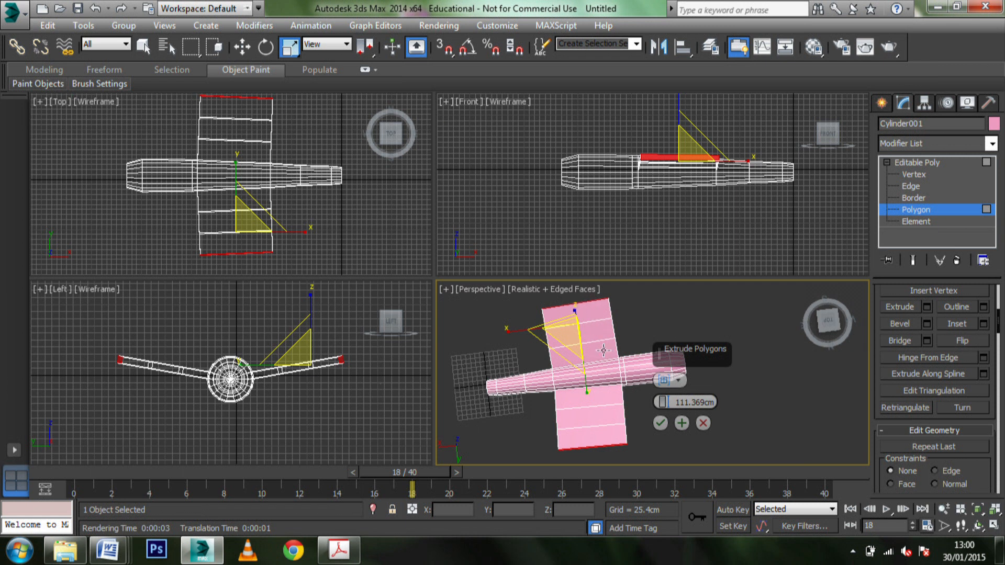
pyautogui.click(660, 424)
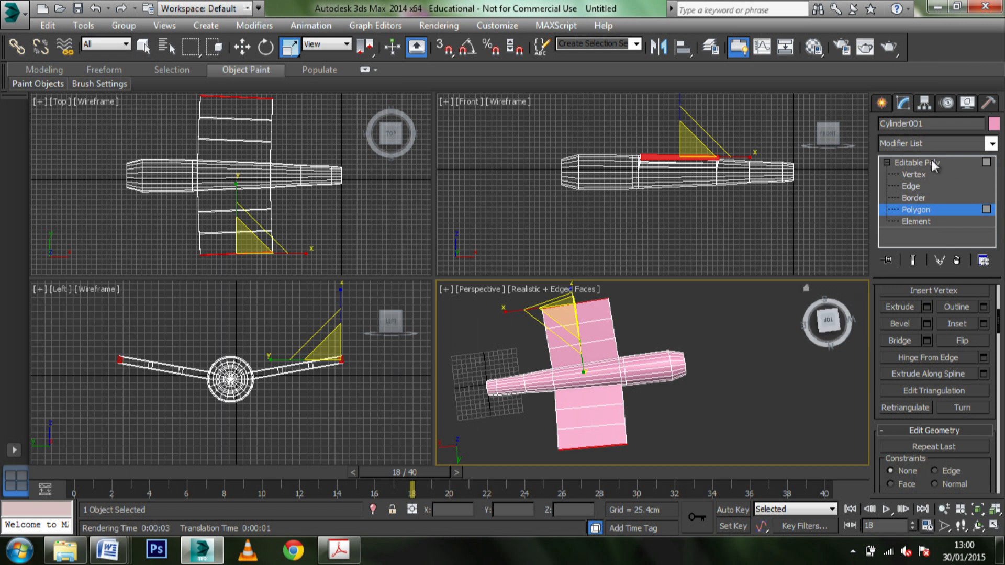
# Step: At Vertex level in an enlarged Top view, select only the outermost tip vertices of both wings
pyautogui.click(914, 175)
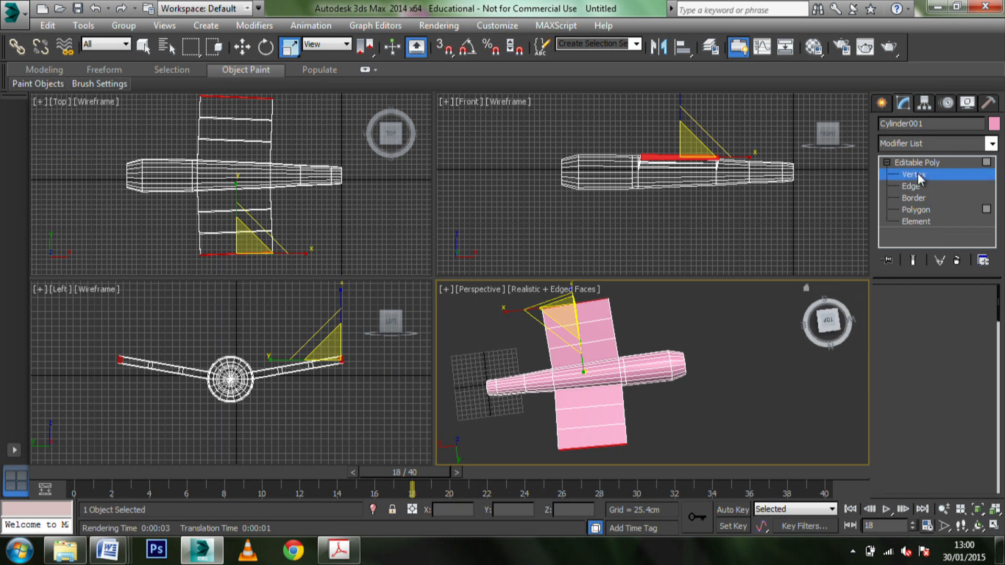
pyautogui.rightClick(343, 218)
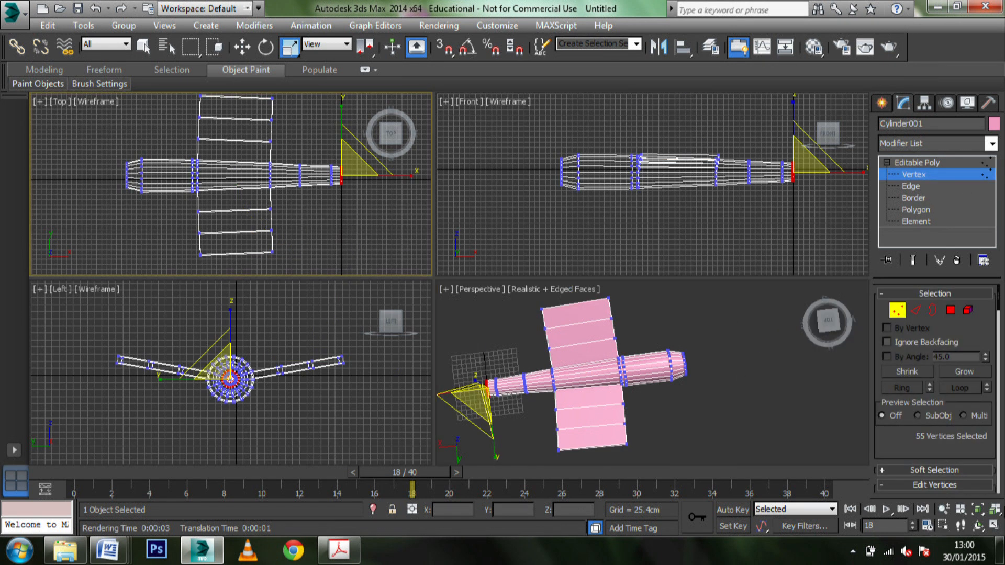
pyautogui.click(994, 525)
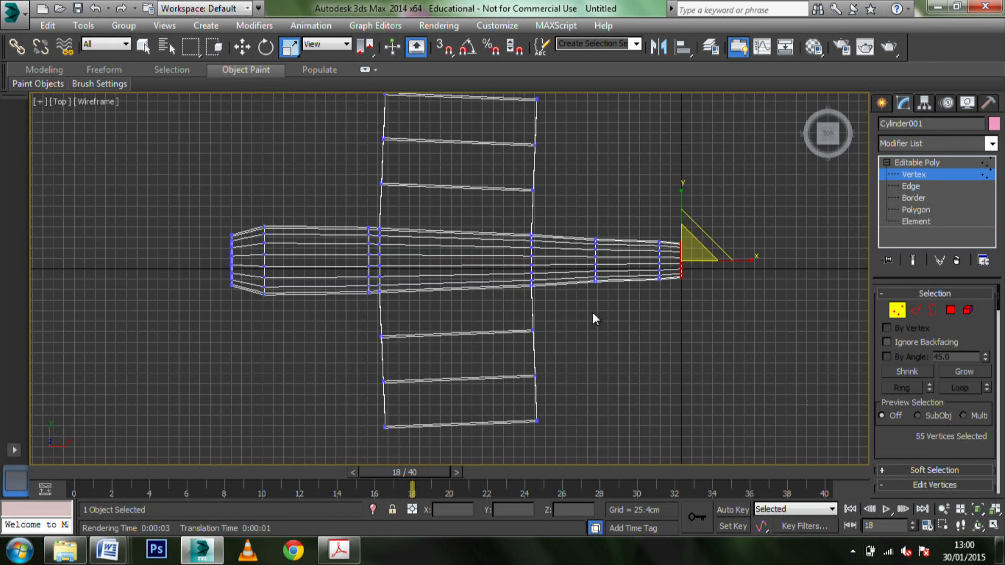
pyautogui.scroll(-3, 628, 339)
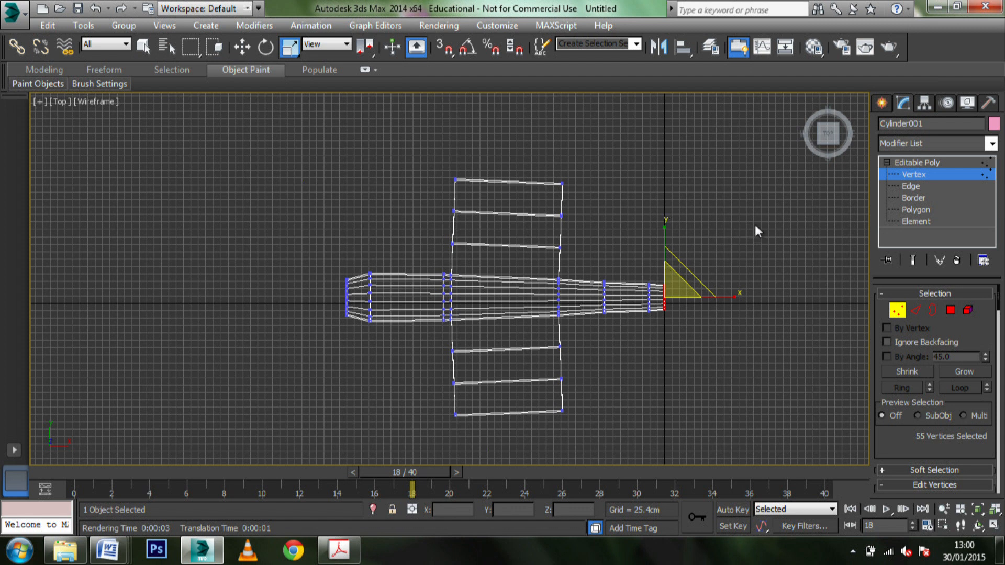
pyautogui.moveTo(602, 189); pyautogui.dragTo(604, 195)
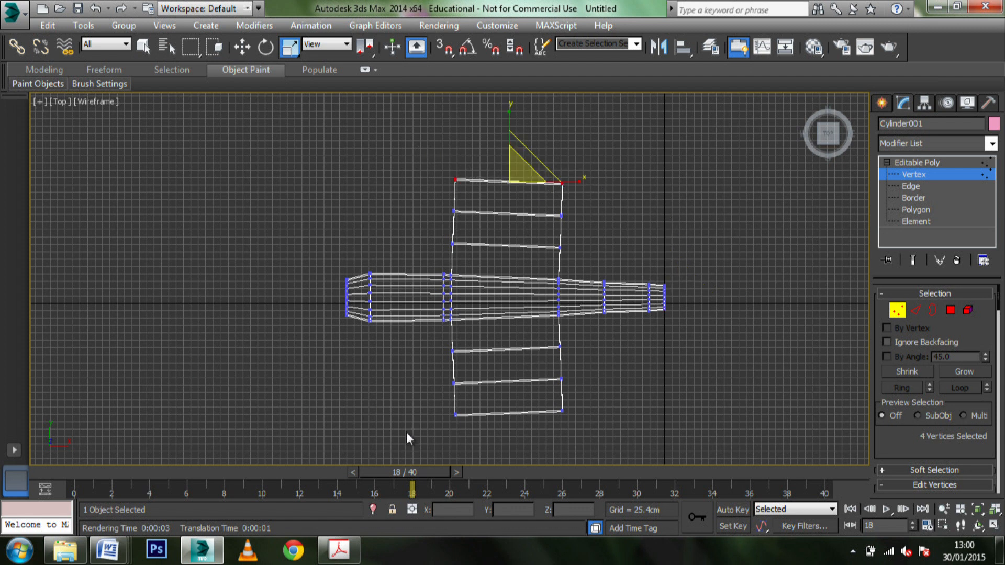
pyautogui.moveTo(411, 400); pyautogui.dragTo(609, 440)
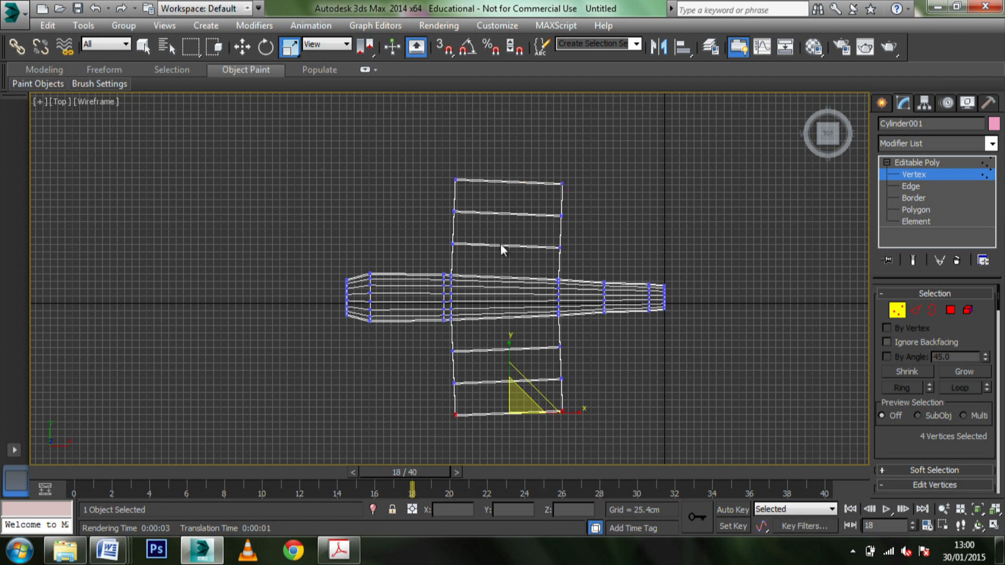
pyautogui.keyDown('ctrl'); pyautogui.moveTo(438, 157); pyautogui.dragTo(624, 202); pyautogui.keyUp('ctrl')
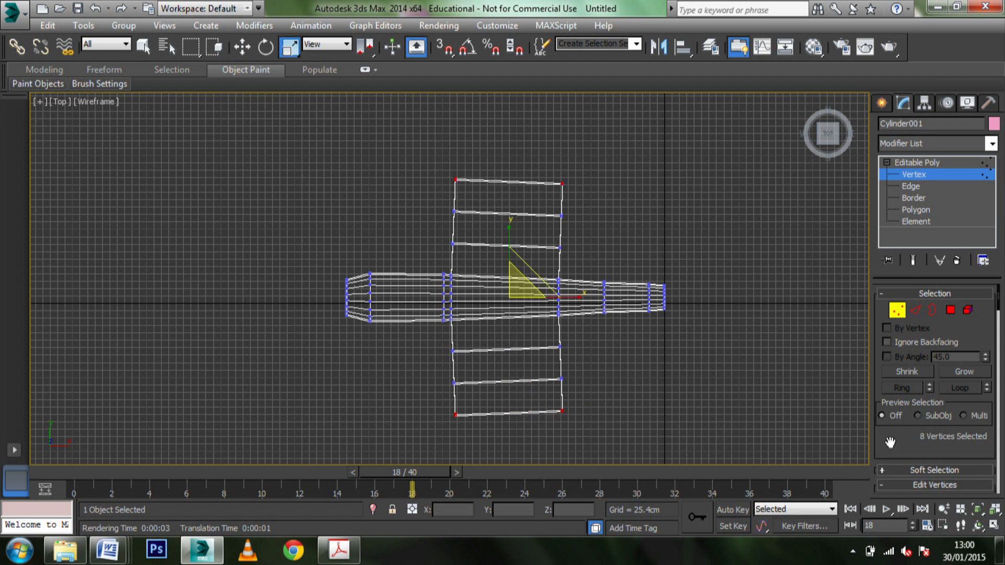
# Step: Enable Soft Selection for the wing-tip vertices and set its falloff to 327.66 cm
pyautogui.moveTo(998, 305); pyautogui.dragTo(1002, 327)
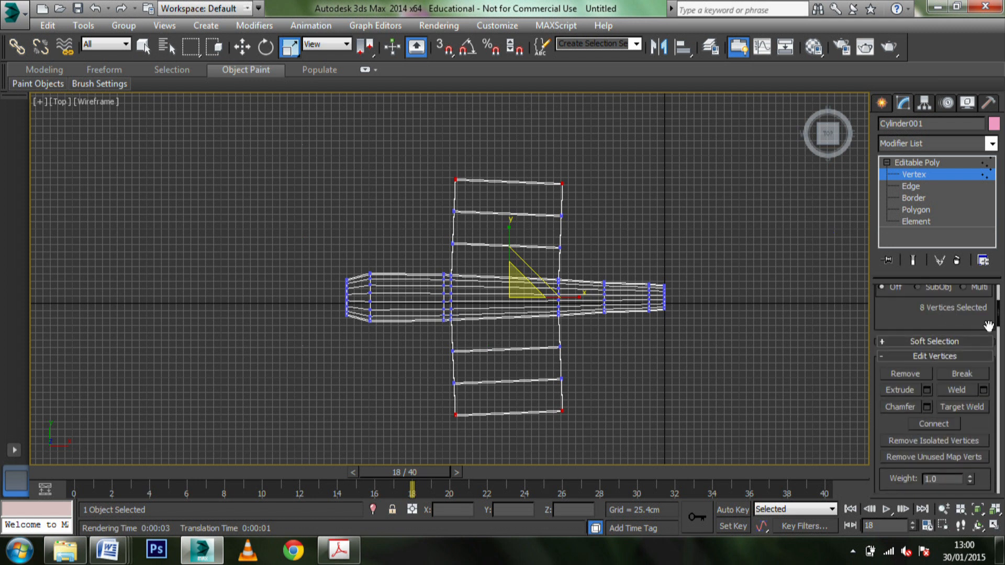
pyautogui.click(887, 342)
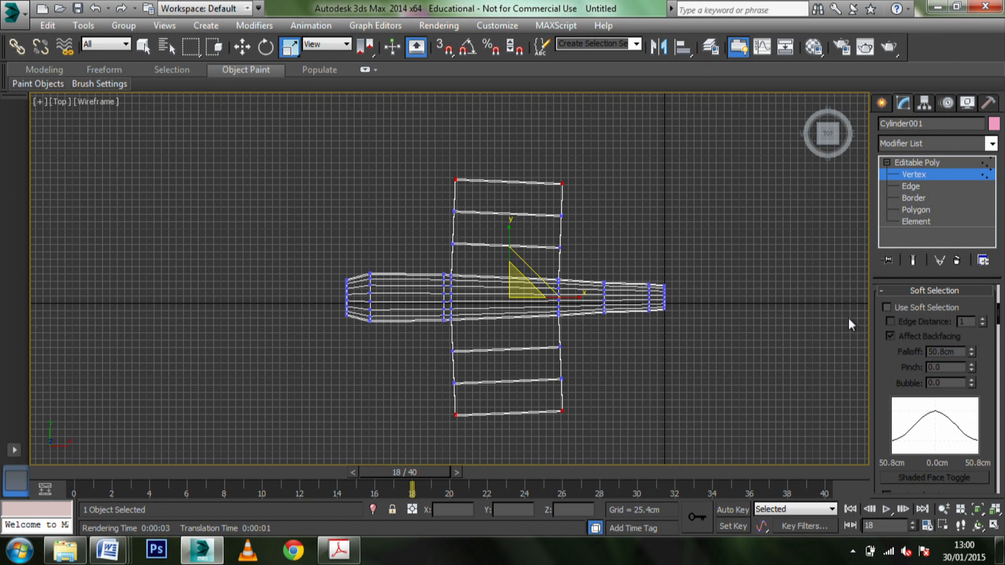
pyautogui.click(886, 308)
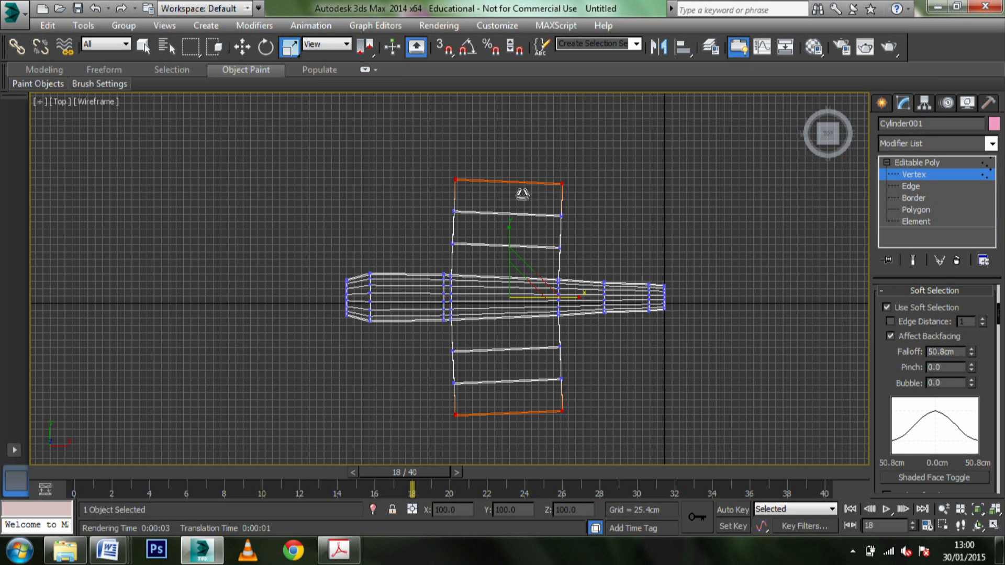
pyautogui.rightClick(479, 190)
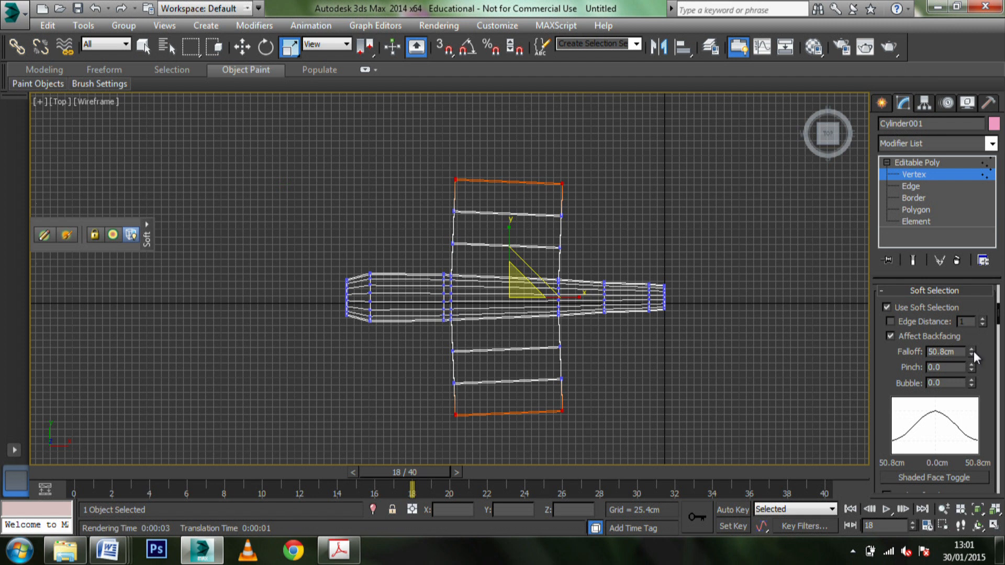
pyautogui.moveTo(974, 351); pyautogui.dragTo(971, 502)
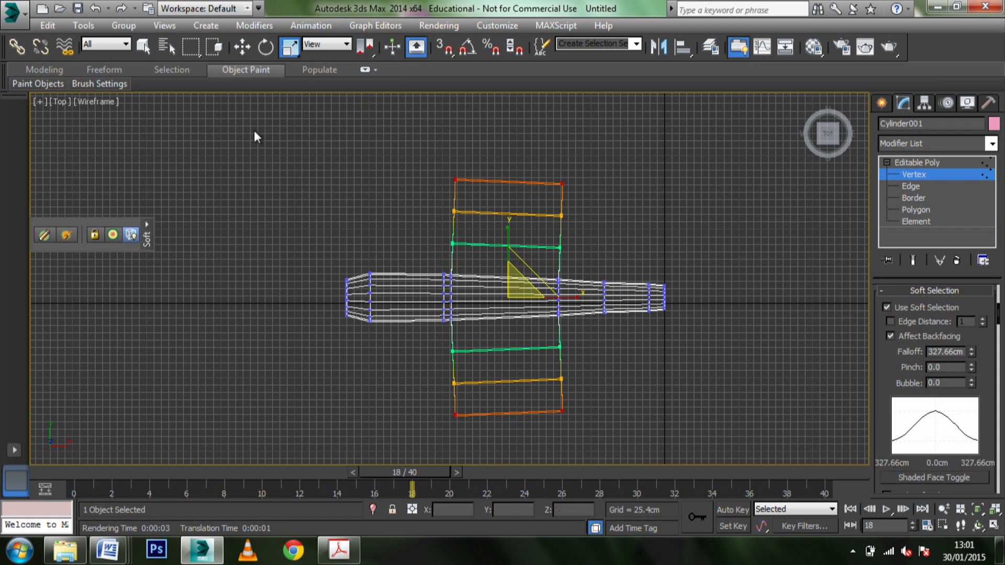
# Step: Sweep the wings back by moving the selection about 250 cm along X, and shift the tips slightly further with Soft Selection off
pyautogui.click(242, 47)
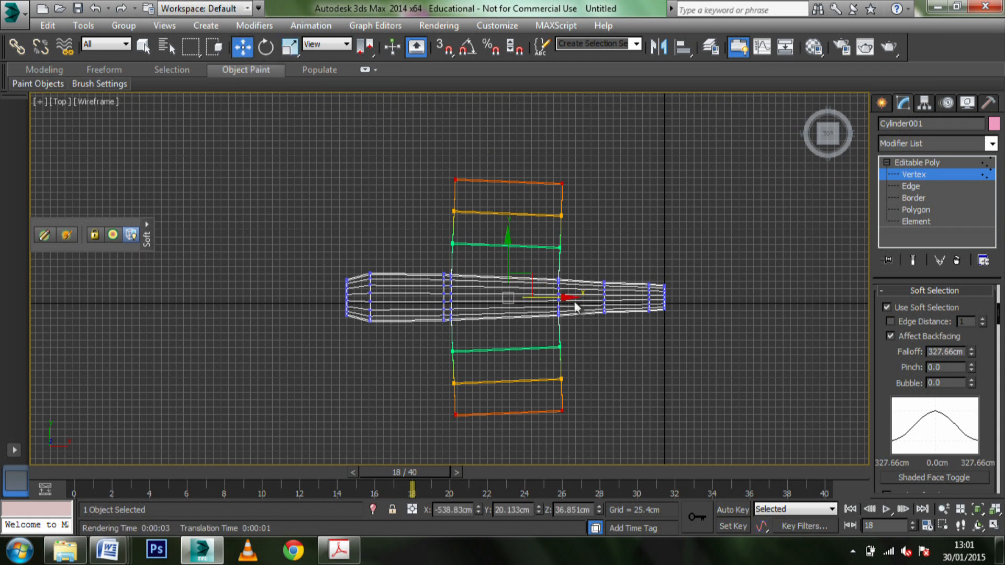
pyautogui.moveTo(568, 299); pyautogui.dragTo(642, 297)
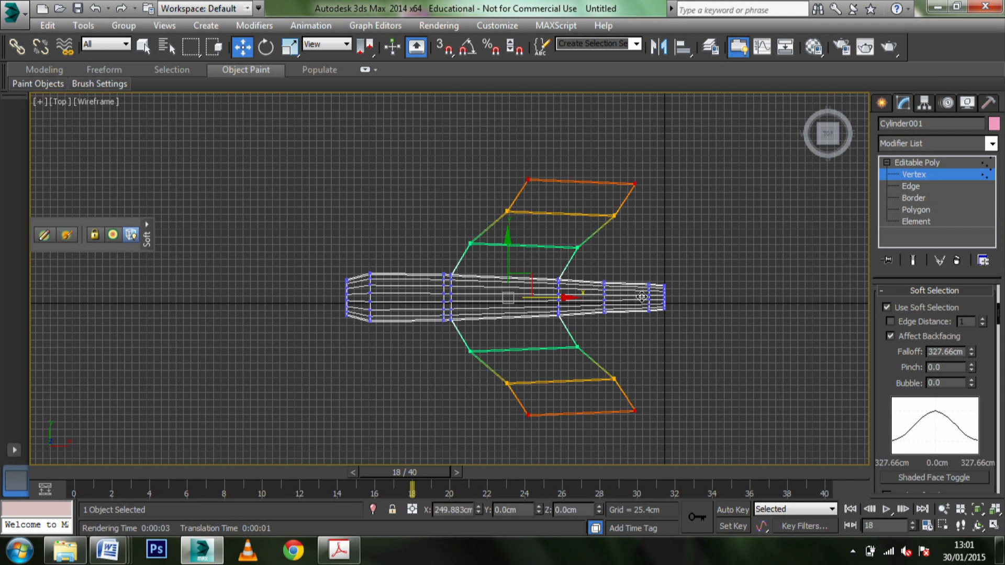
pyautogui.click(887, 307)
pyautogui.moveTo(639, 299); pyautogui.dragTo(655, 297)
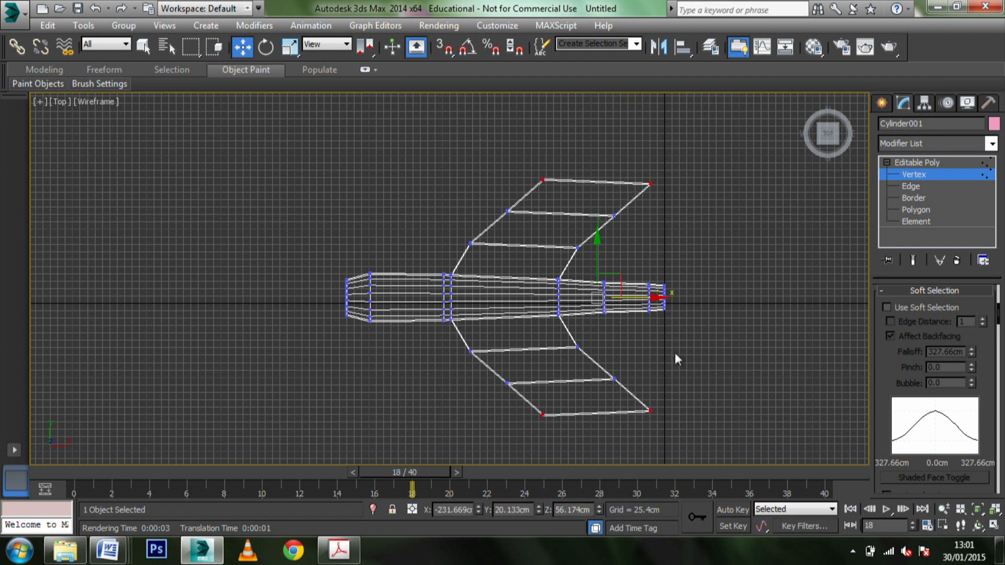
pyautogui.click(994, 525)
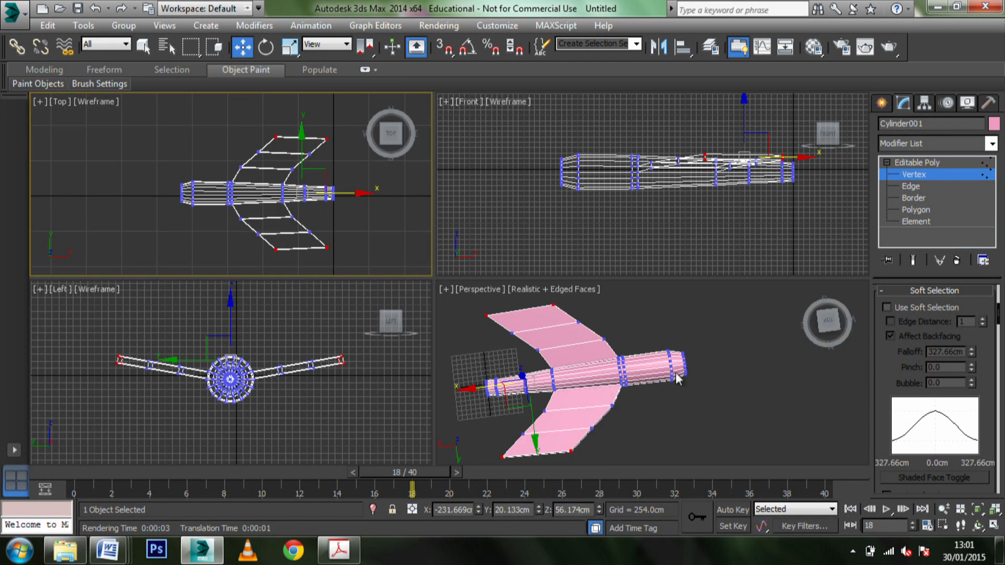
# Step: At Polygon level, select the two opposite side faces of the body in the section just before the tail end
pyautogui.moveTo(681, 376); pyautogui.dragTo(736, 321, button='middle')
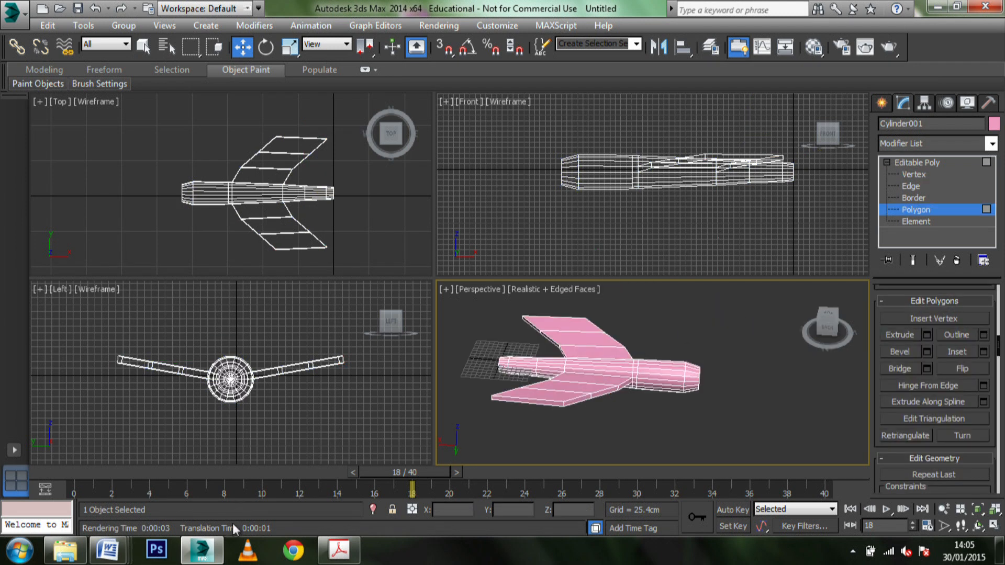
pyautogui.moveTo(549, 354); pyautogui.dragTo(648, 344, button='middle')
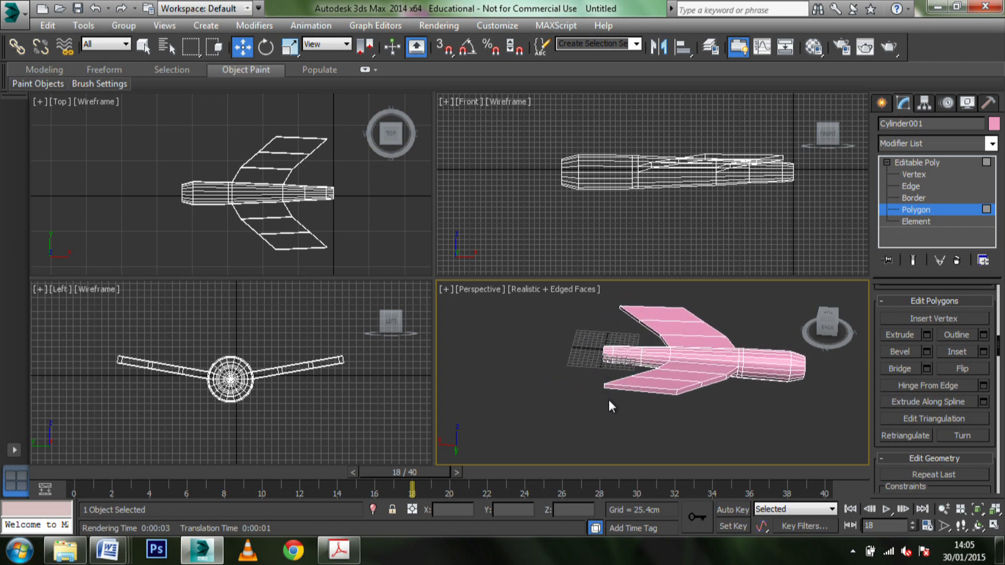
pyautogui.scroll(6, 640, 343)
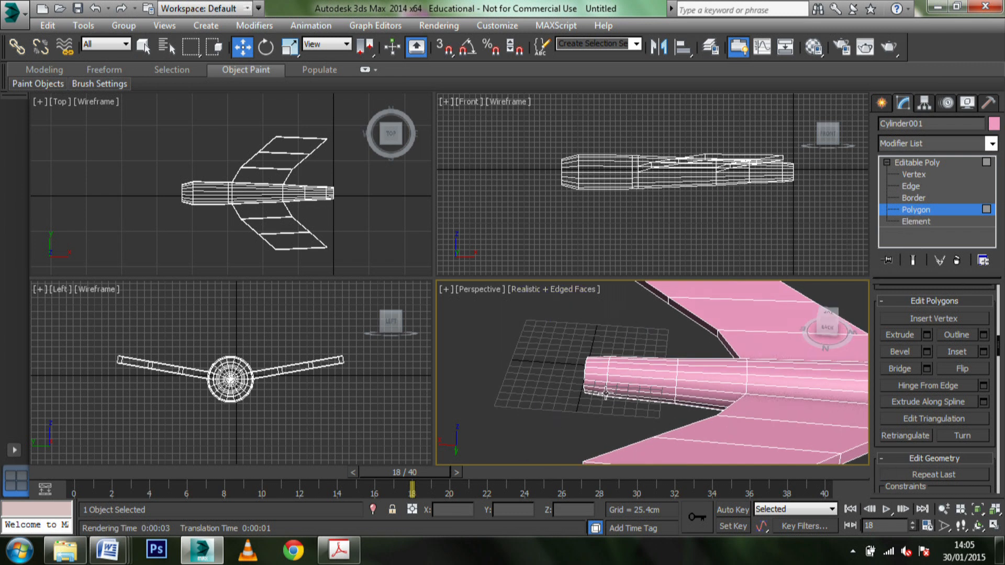
pyautogui.click(633, 388)
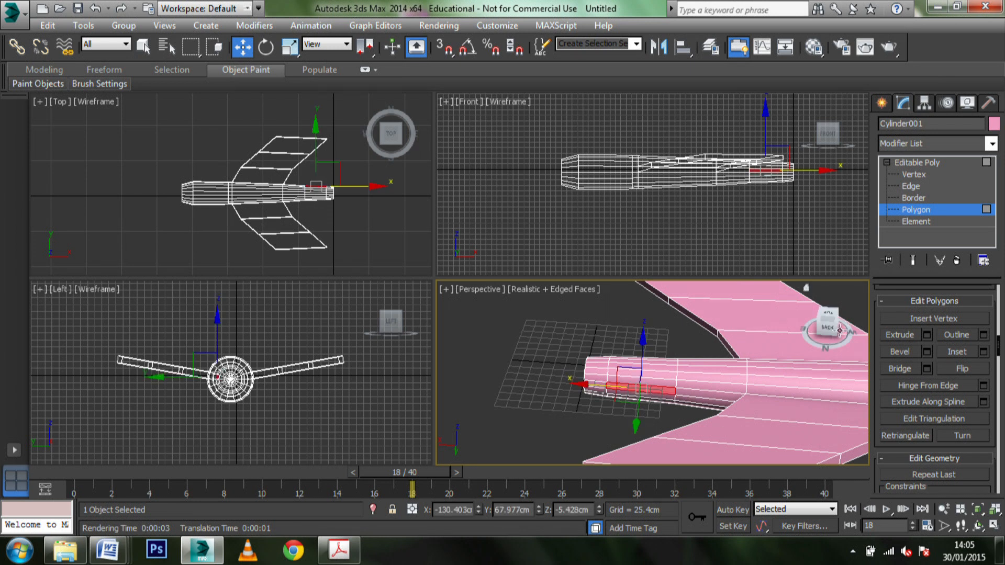
pyautogui.click(840, 330)
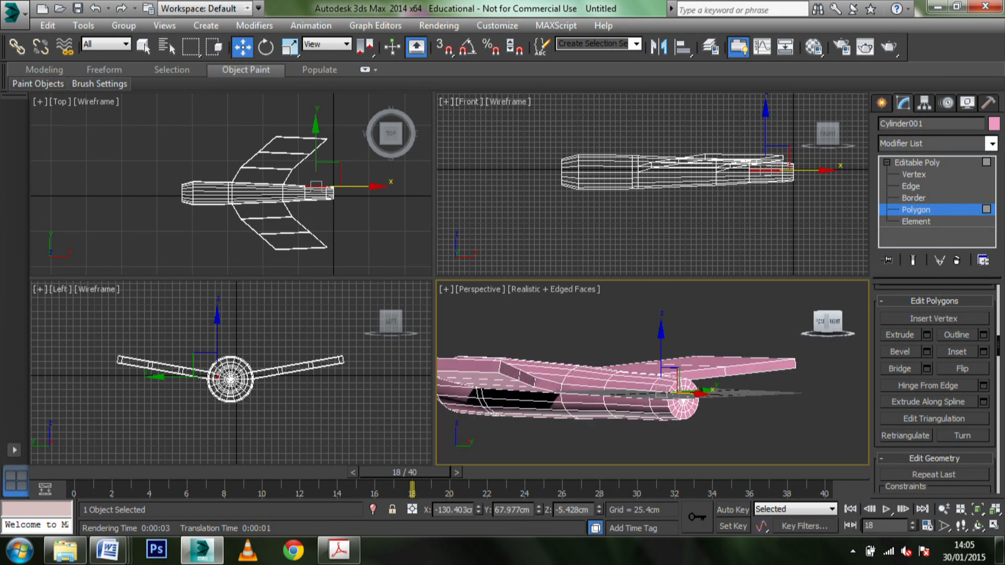
pyautogui.click(836, 316)
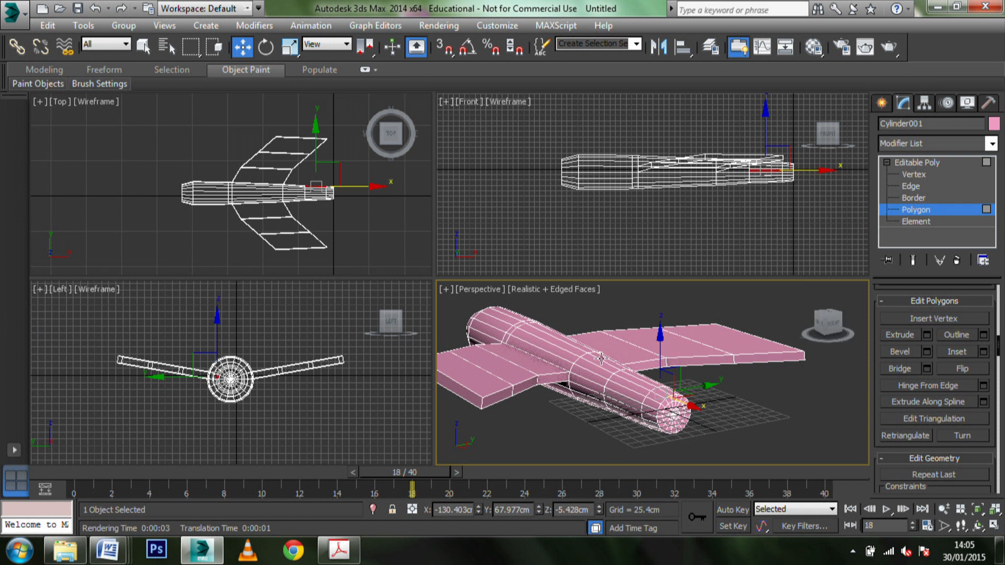
pyautogui.click(634, 404)
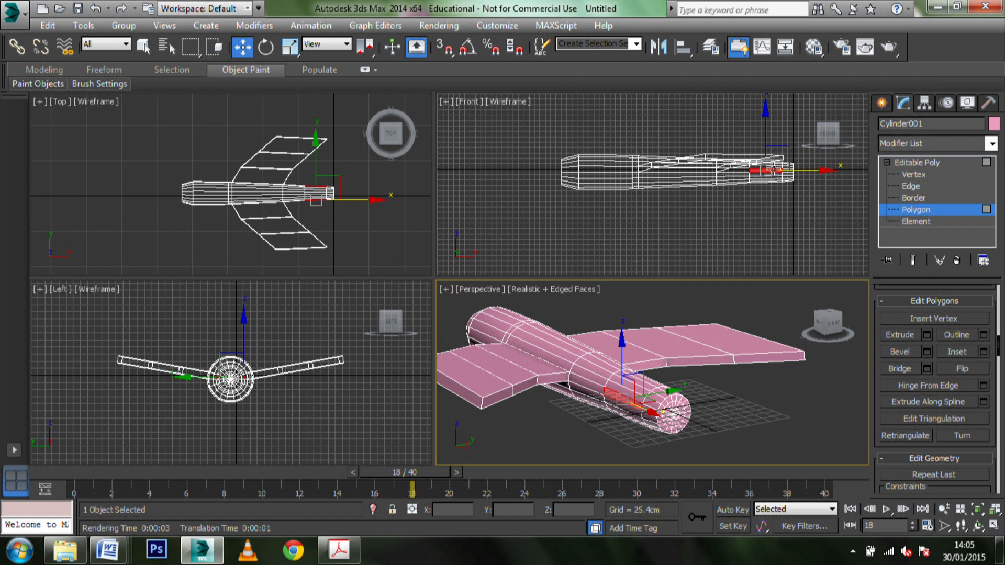
# Step: Bevel the two tail side faces with height 114.521 cm and outline -6.141 cm, and move their tips about 144 cm backwards along X
pyautogui.click(928, 353)
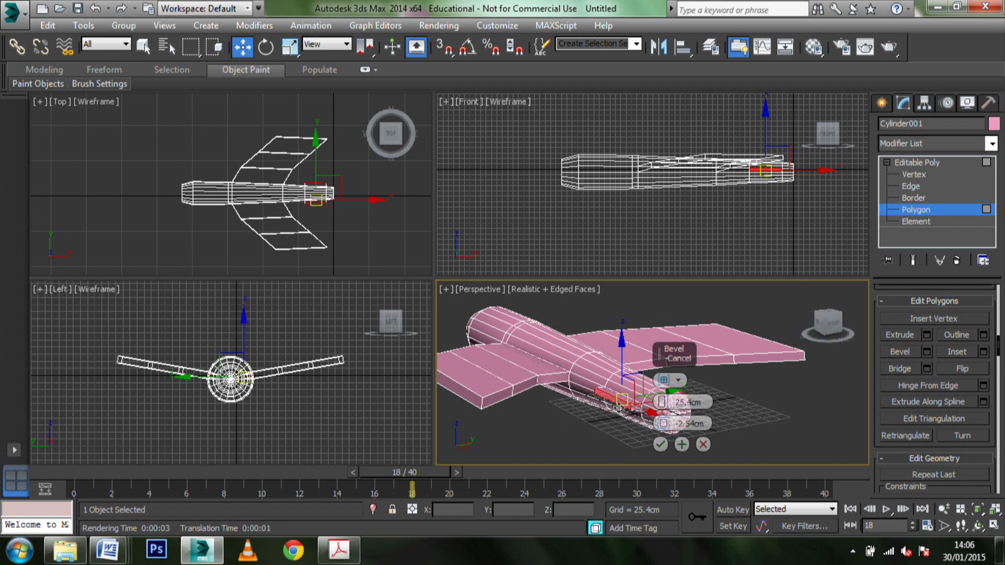
pyautogui.moveTo(664, 406); pyautogui.dragTo(651, 304)
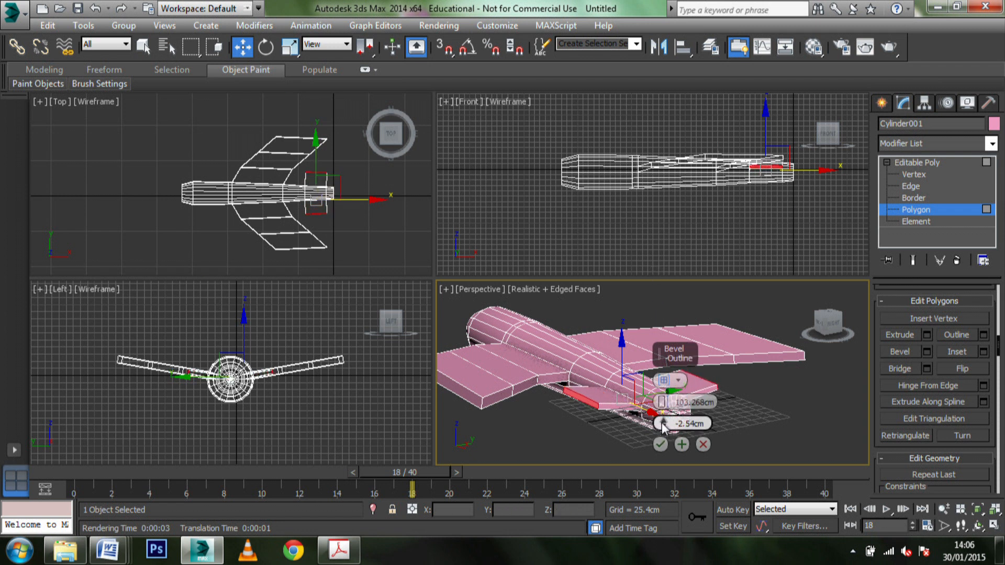
pyautogui.moveTo(663, 423)
pyautogui.mouseDown()
pyautogui.moveTo(664, 391)
pyautogui.moveTo(666, 427)
pyautogui.mouseUp()
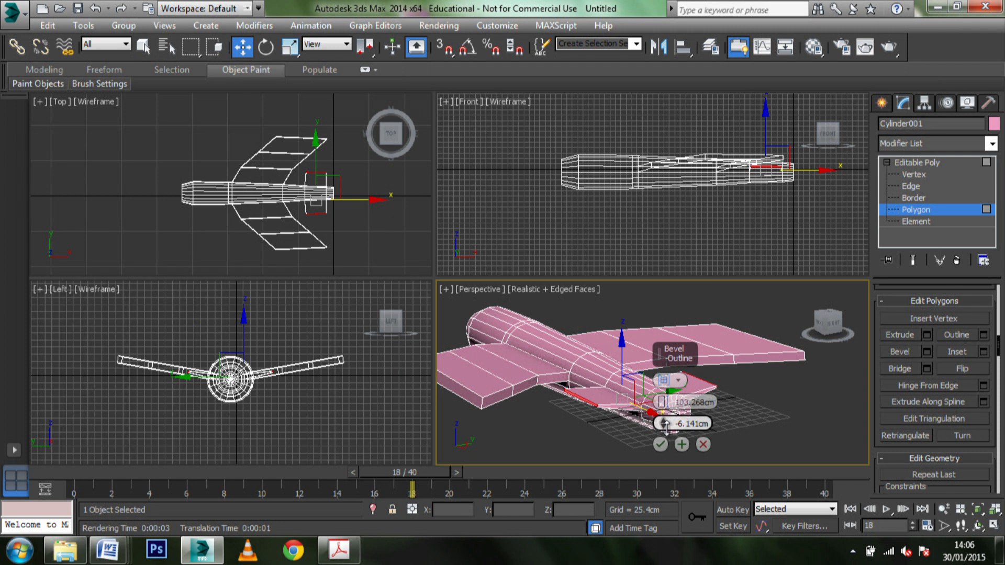
pyautogui.moveTo(665, 425); pyautogui.dragTo(662, 396)
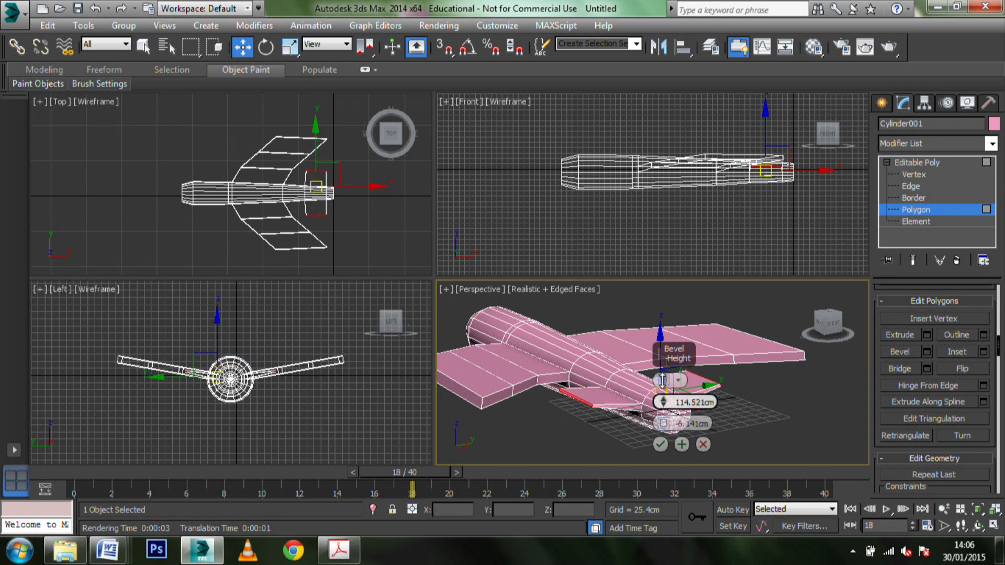
pyautogui.click(663, 446)
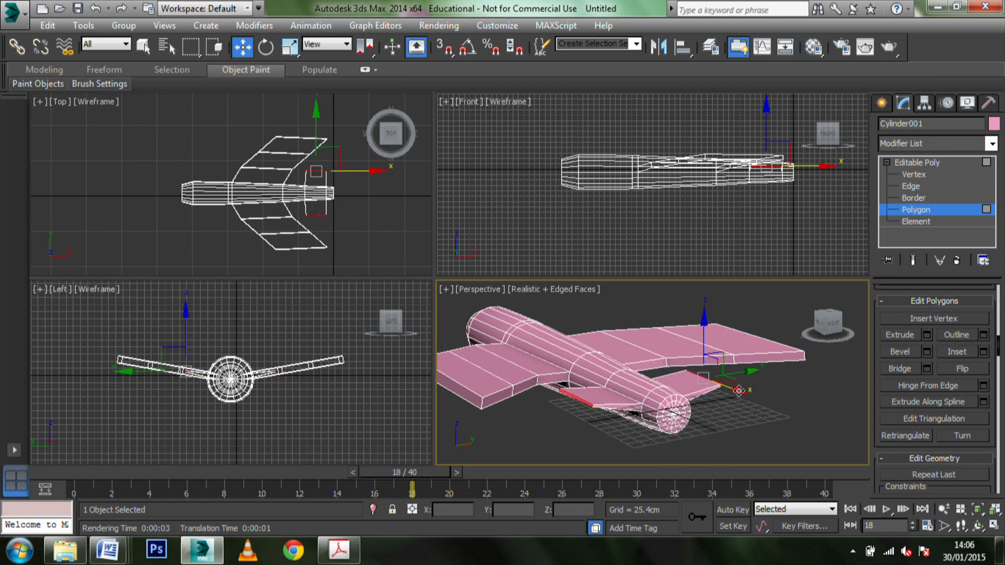
pyautogui.moveTo(739, 391); pyautogui.dragTo(773, 415)
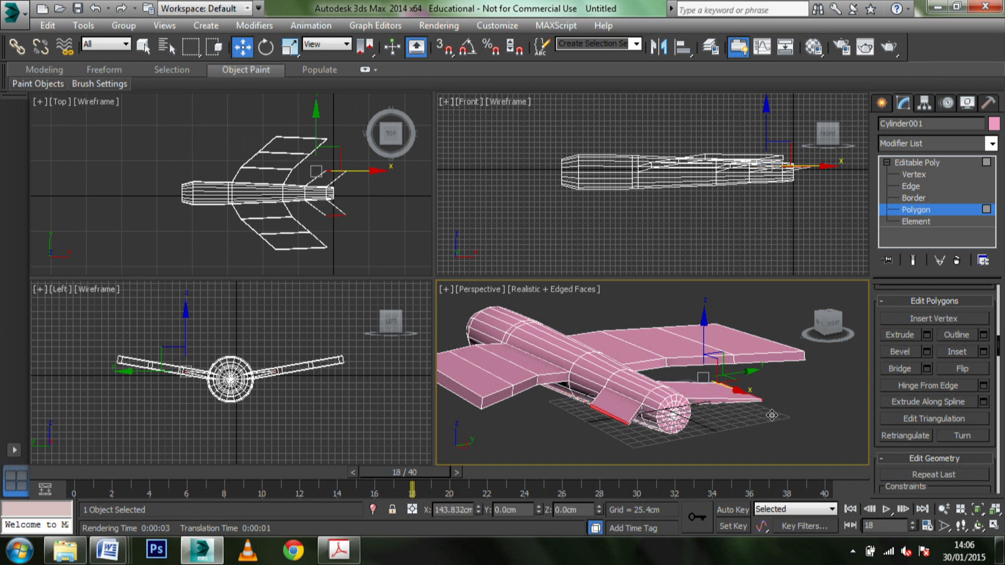
# Step: Bevel the upper face of the tail section with height 128.924 cm and outline -6.141 cm, and move its tip about 100 cm backwards along X
pyautogui.keyDown('alt'); pyautogui.moveTo(662, 354); pyautogui.dragTo(660, 375, button='middle'); pyautogui.keyUp('alt')
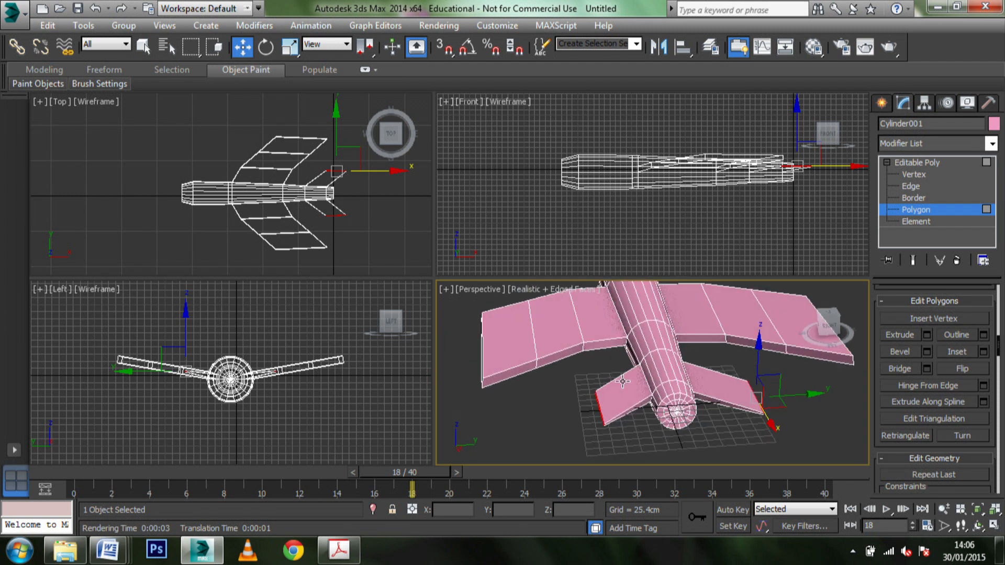
pyautogui.click(667, 369)
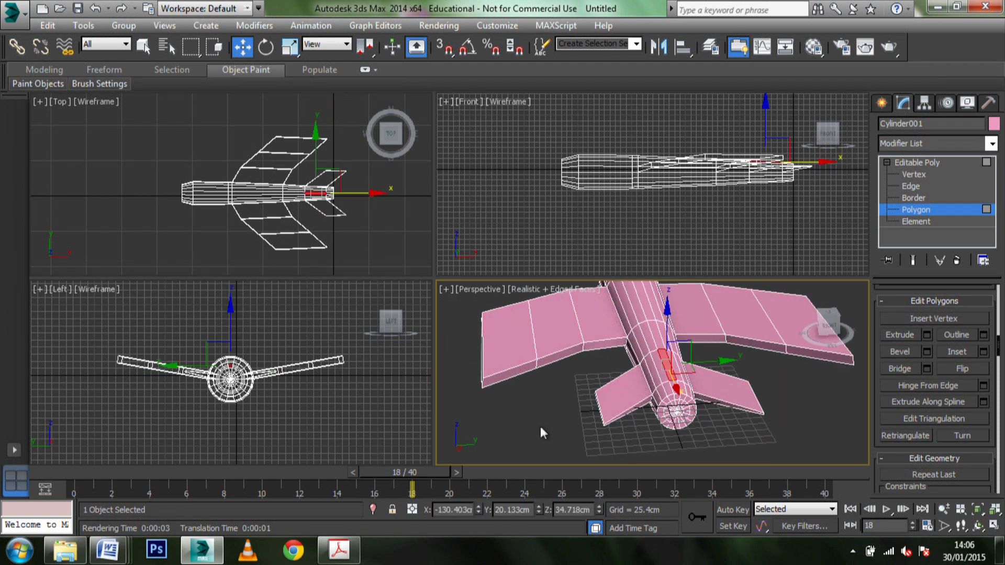
pyautogui.click(520, 403)
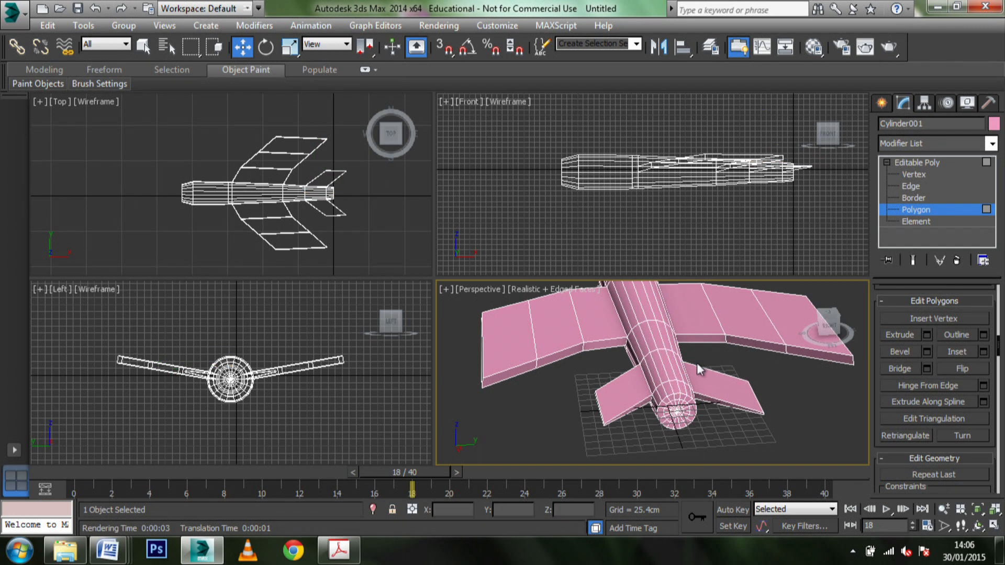
pyautogui.click(667, 364)
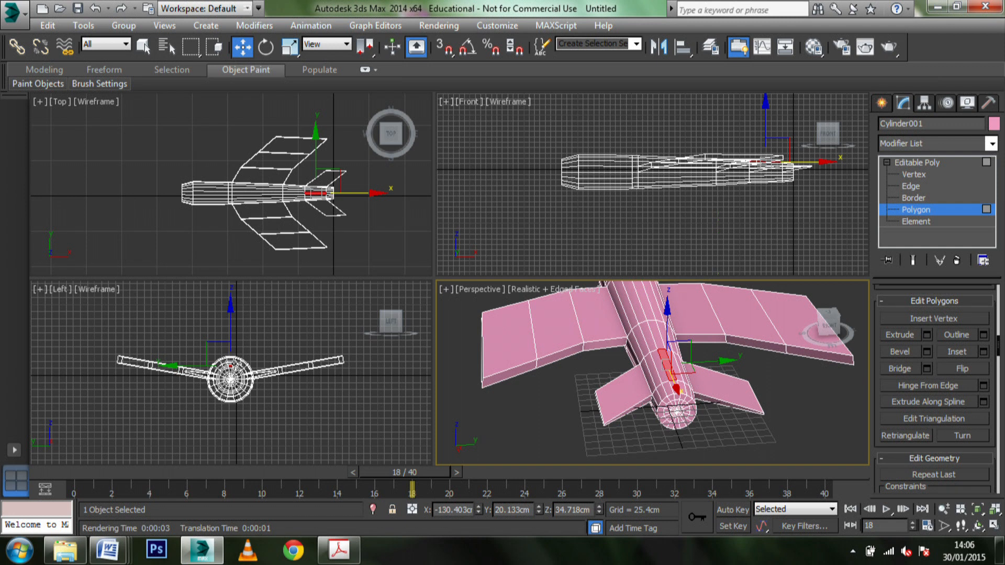
pyautogui.click(927, 353)
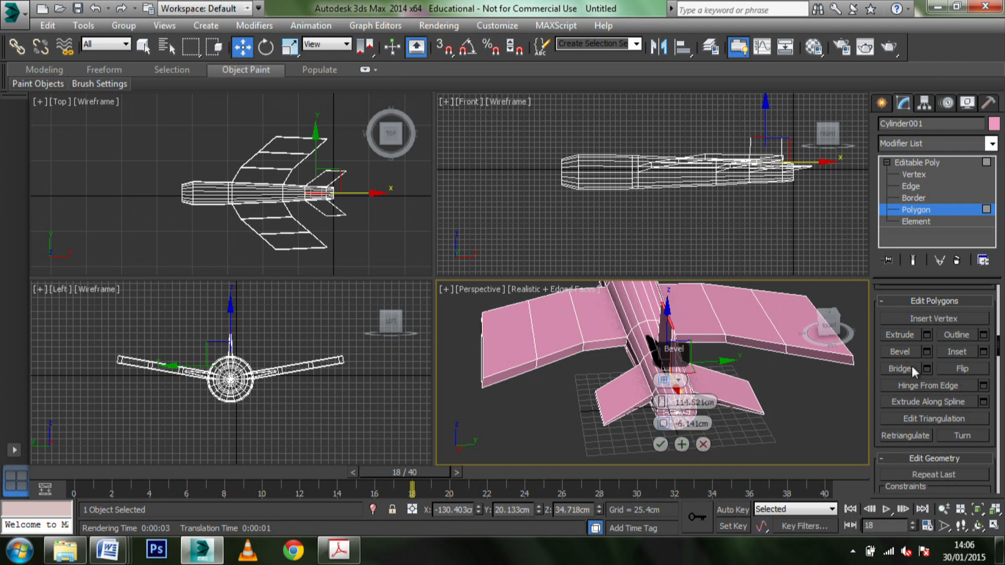
pyautogui.keyDown('alt'); pyautogui.moveTo(759, 406); pyautogui.dragTo(856, 388, button='middle'); pyautogui.keyUp('alt')
pyautogui.moveTo(665, 397); pyautogui.dragTo(673, 368)
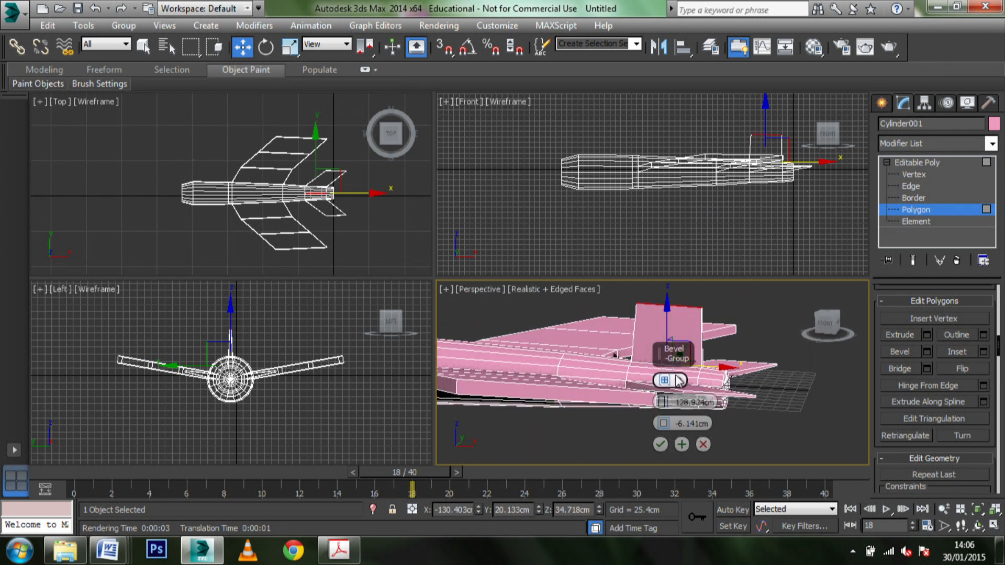
pyautogui.click(661, 445)
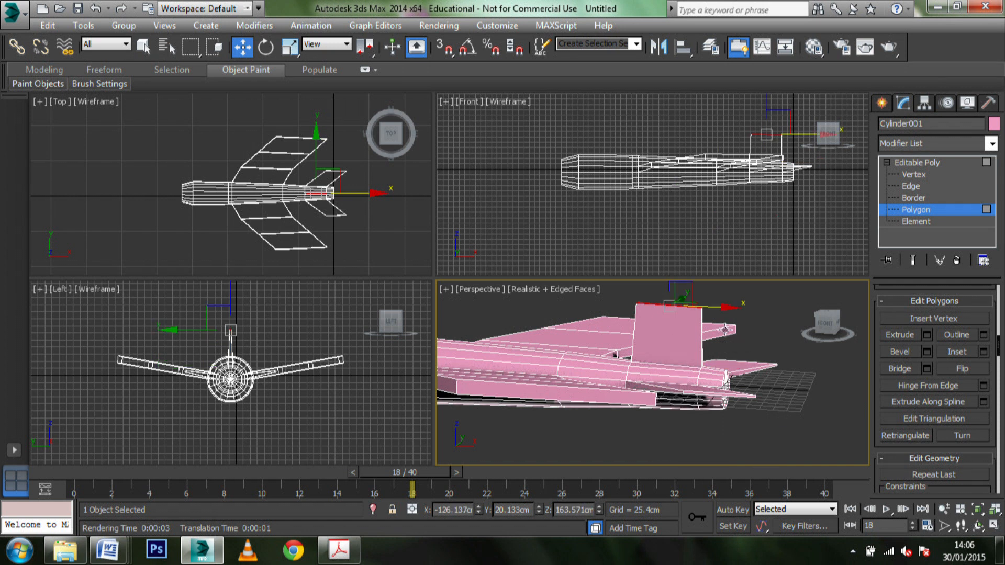
pyautogui.moveTo(727, 308); pyautogui.dragTo(774, 319)
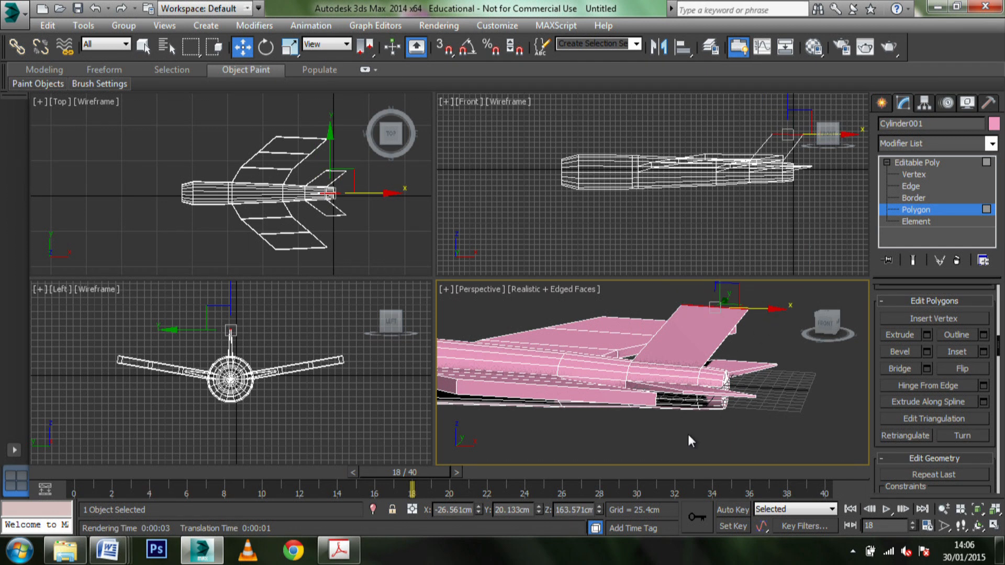
pyautogui.keyDown('alt'); pyautogui.moveTo(688, 435); pyautogui.dragTo(709, 415, button='middle'); pyautogui.keyUp('alt')
pyautogui.scroll(-2, 709, 415)
pyautogui.moveTo(598, 407); pyautogui.dragTo(696, 386, button='middle')
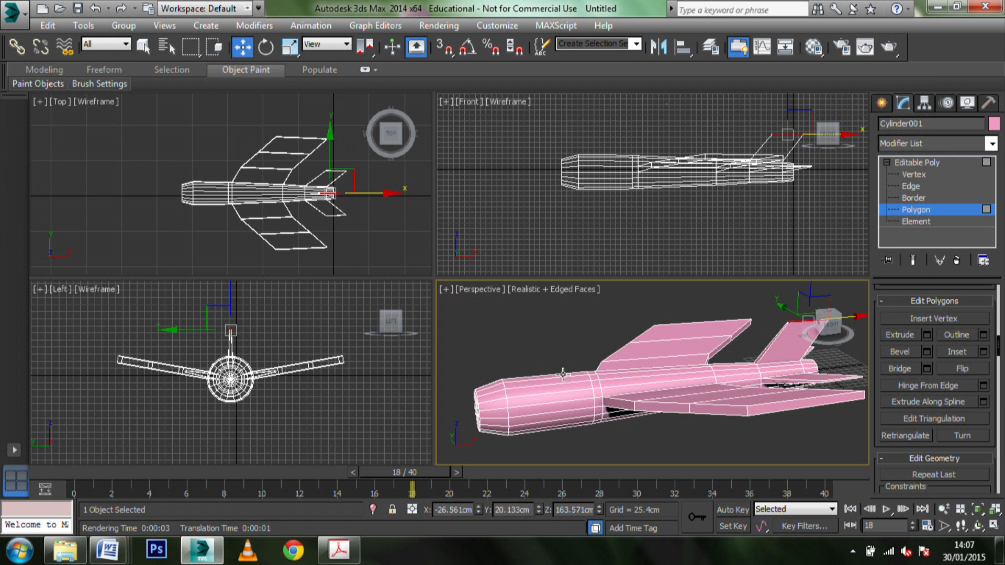
pyautogui.keyDown('alt'); pyautogui.moveTo(563, 375); pyautogui.dragTo(559, 330, button='middle'); pyautogui.keyUp('alt')
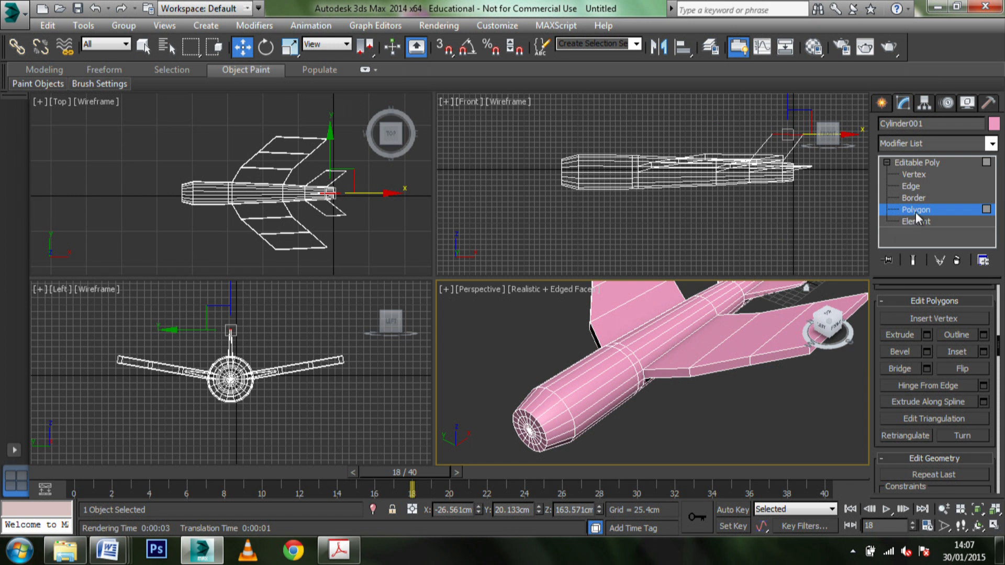
pyautogui.click(562, 382)
pyautogui.keyDown('ctrl'); pyautogui.click(570, 389); pyautogui.keyUp('ctrl')
pyautogui.keyDown('ctrl'); pyautogui.click(581, 394); pyautogui.keyUp('ctrl')
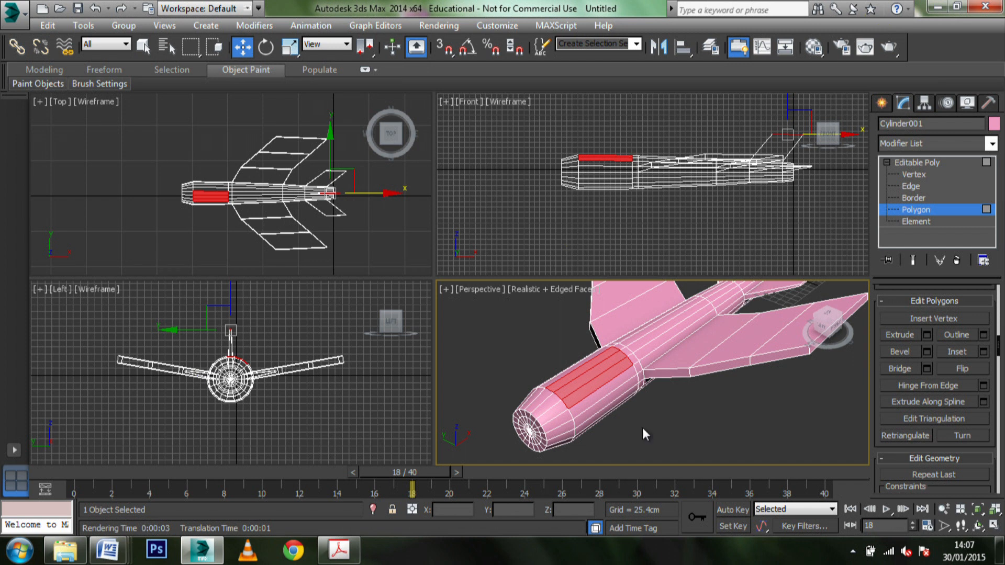
pyautogui.click(590, 379)
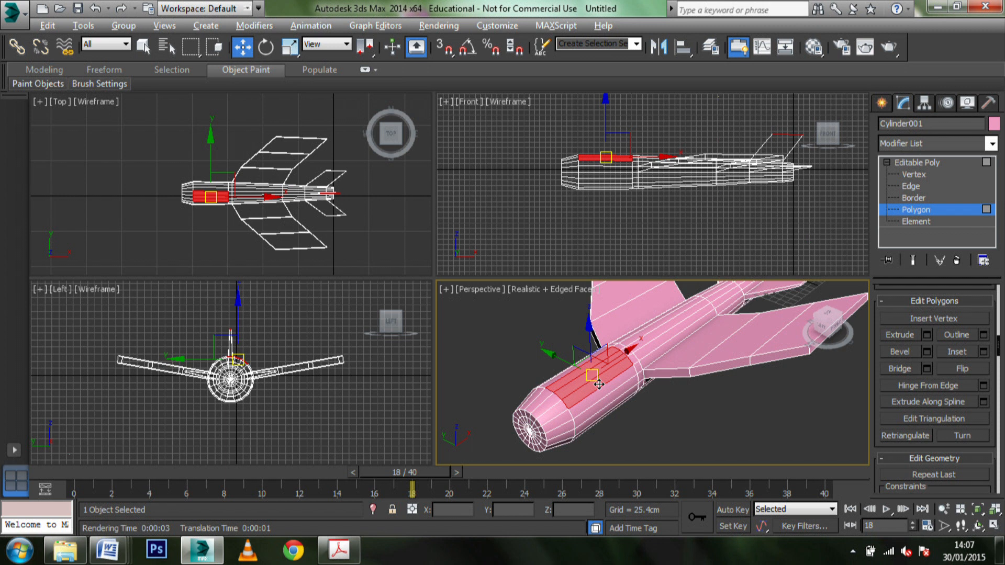
pyautogui.click(597, 381)
pyautogui.click(554, 379)
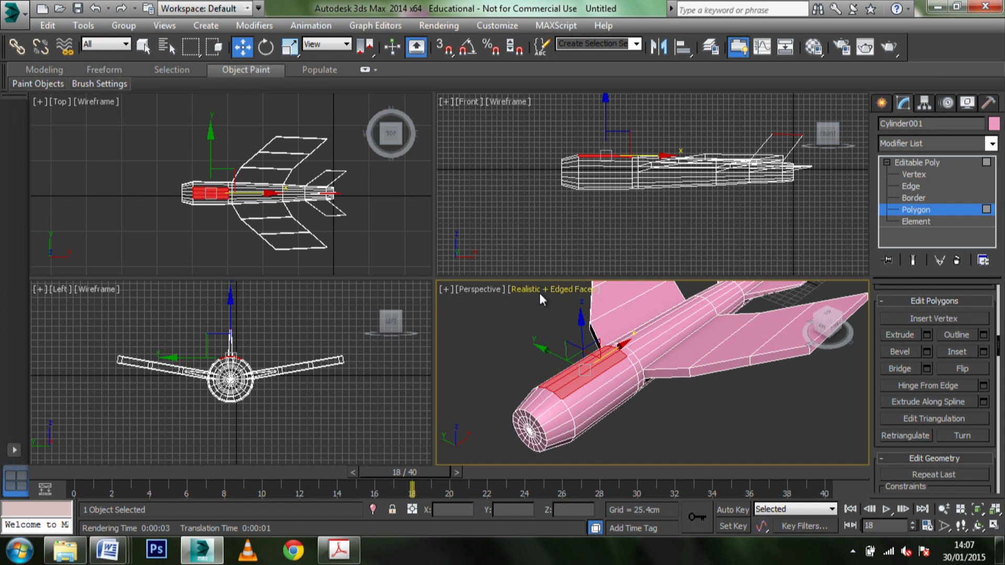
pyautogui.click(926, 352)
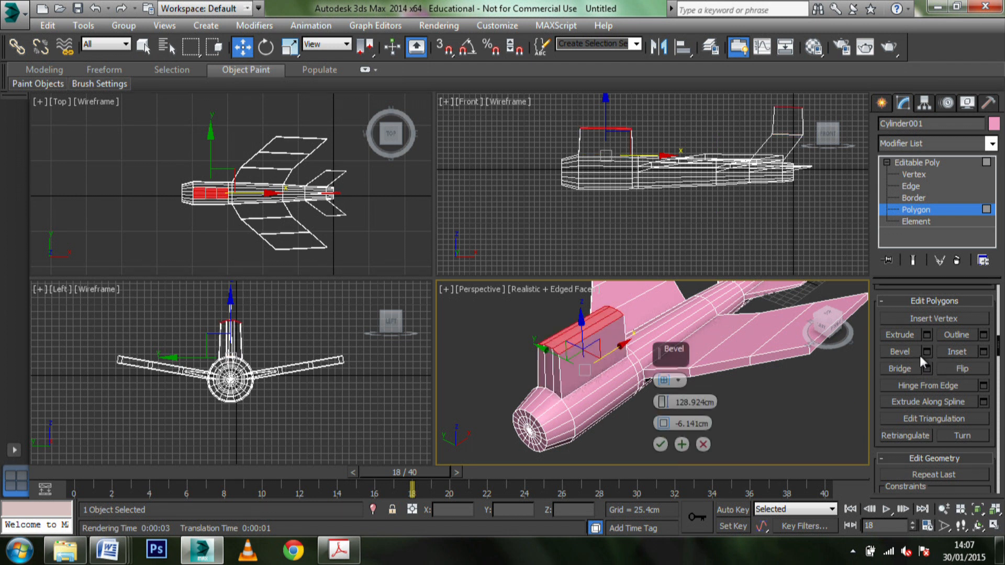
pyautogui.moveTo(603, 381)
pyautogui.mouseDown(button='middle')
pyautogui.moveTo(602, 343)
pyautogui.moveTo(599, 390)
pyautogui.mouseUp(button='middle')
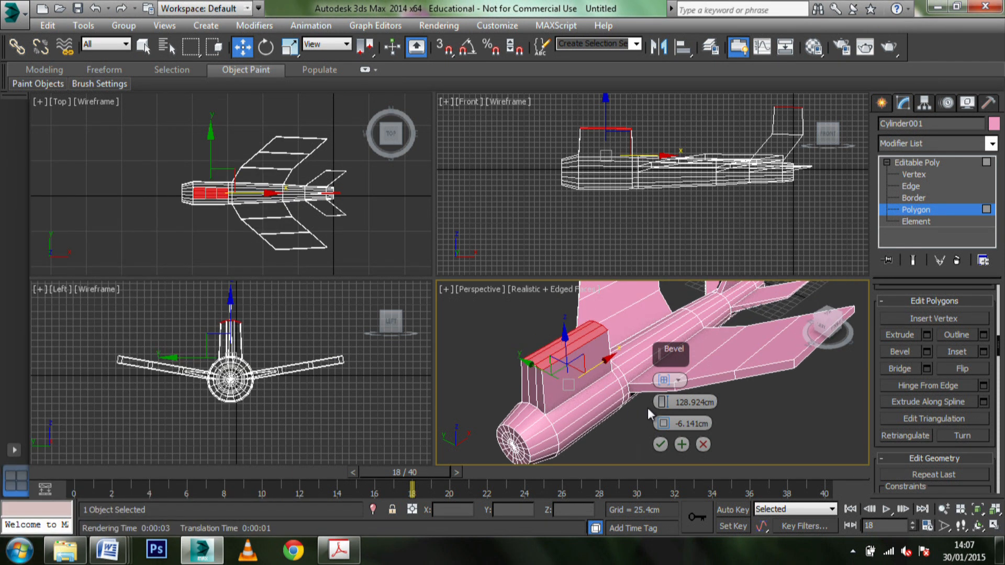
pyautogui.keyDown('alt'); pyautogui.moveTo(610, 365); pyautogui.dragTo(686, 358, button='middle'); pyautogui.keyUp('alt')
pyautogui.moveTo(701, 325); pyautogui.dragTo(757, 338, button='middle')
pyautogui.click(721, 316)
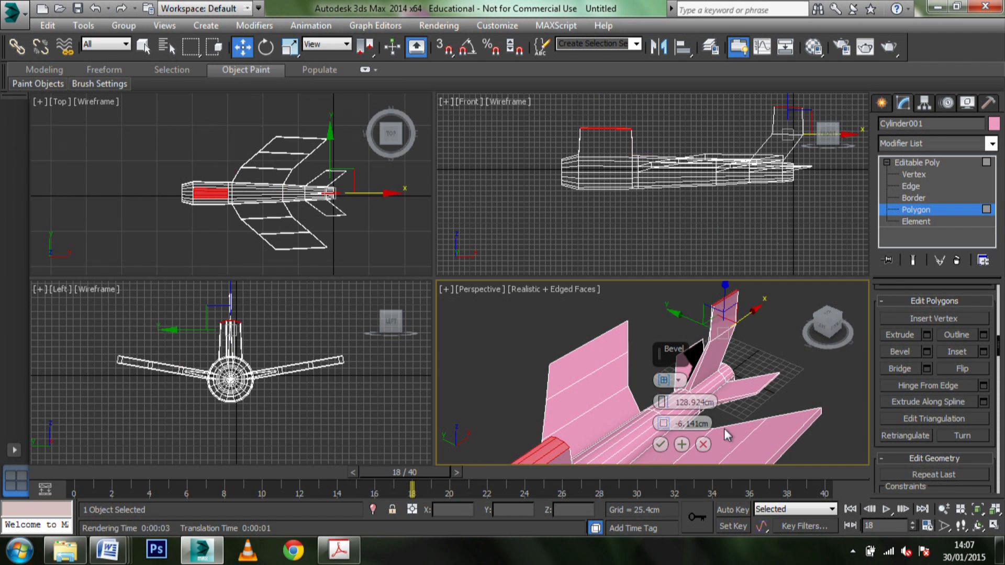
pyautogui.click(703, 445)
pyautogui.click(777, 325)
# Step: Select the adjacent upper faces of the front body section and bevel them with height 49.256 cm and outline -19.194 cm as a cockpit
pyautogui.moveTo(479, 371); pyautogui.dragTo(563, 349, button='middle')
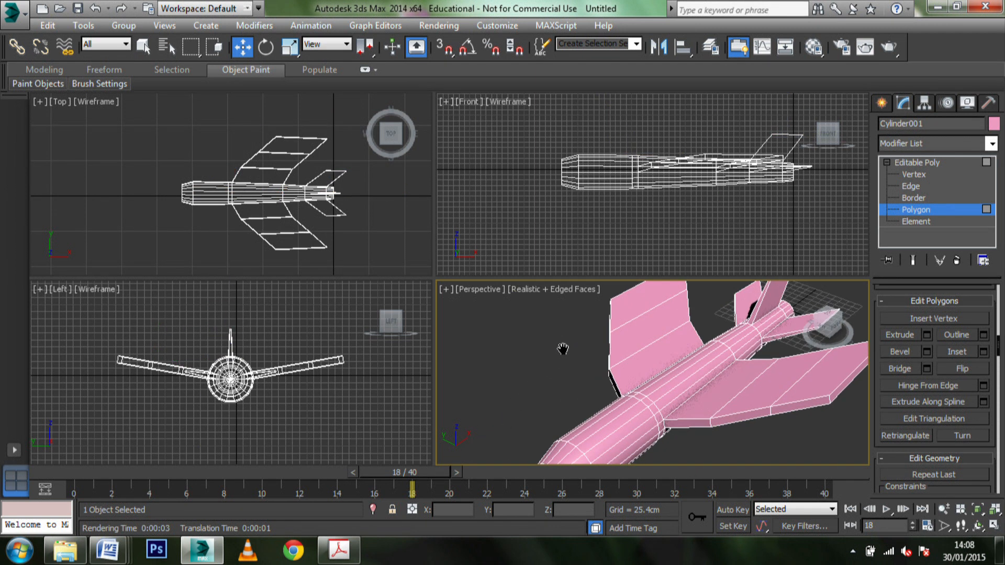
pyautogui.click(600, 434)
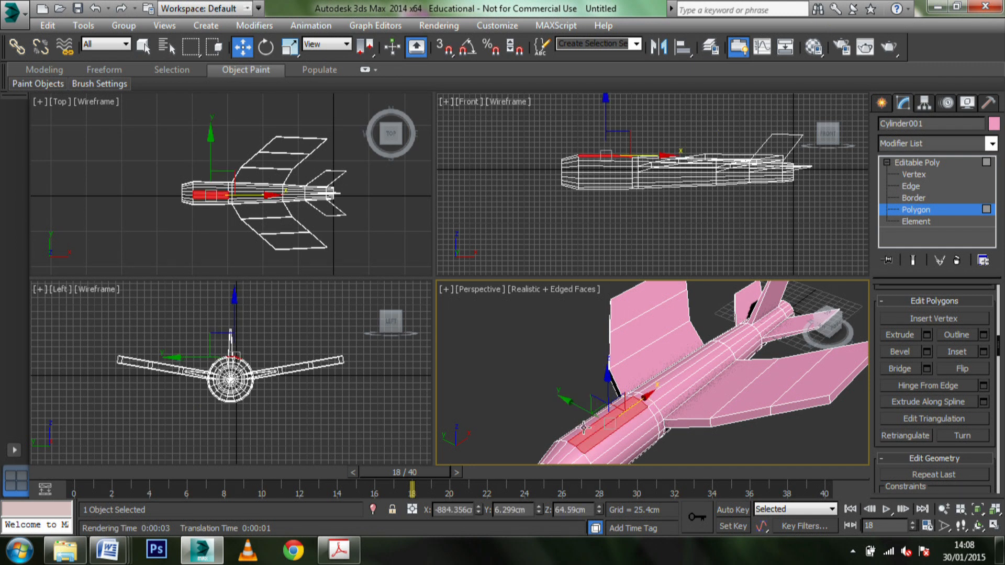
pyautogui.keyDown('ctrl'); pyautogui.click(584, 428); pyautogui.keyUp('ctrl')
pyautogui.moveTo(689, 402); pyautogui.dragTo(638, 394, button='middle')
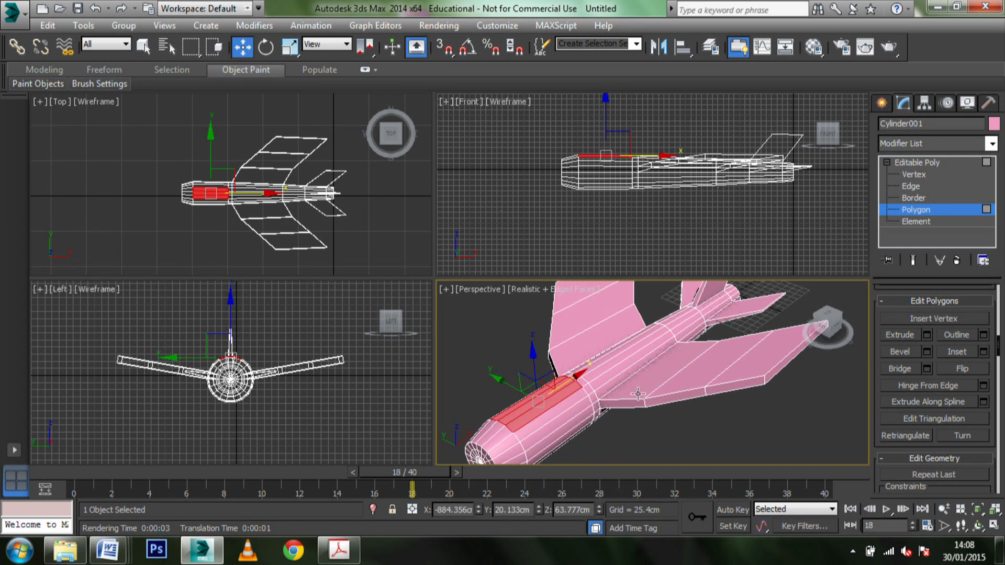
pyautogui.click(928, 351)
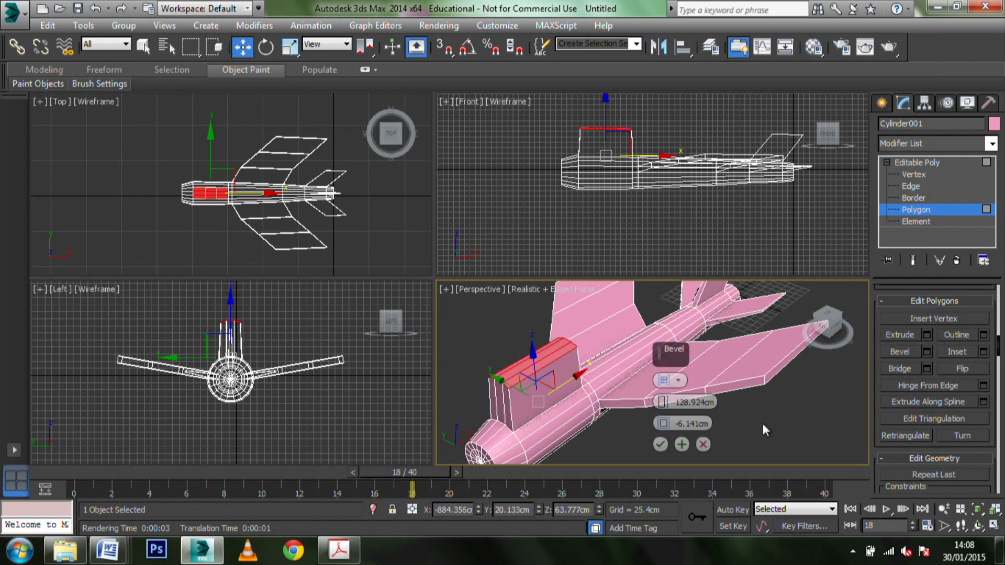
pyautogui.moveTo(663, 406); pyautogui.dragTo(685, 539)
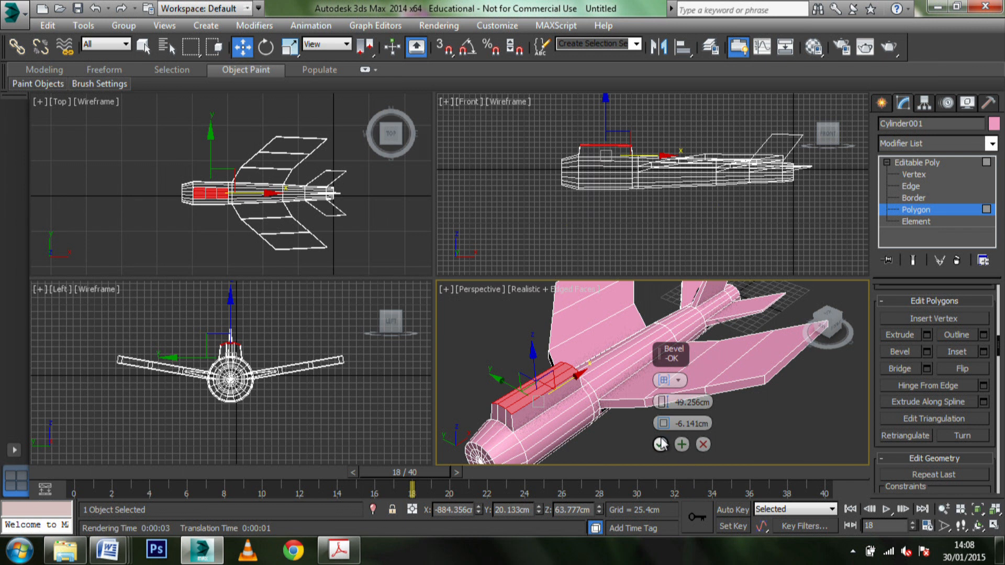
pyautogui.moveTo(664, 425); pyautogui.dragTo(667, 441)
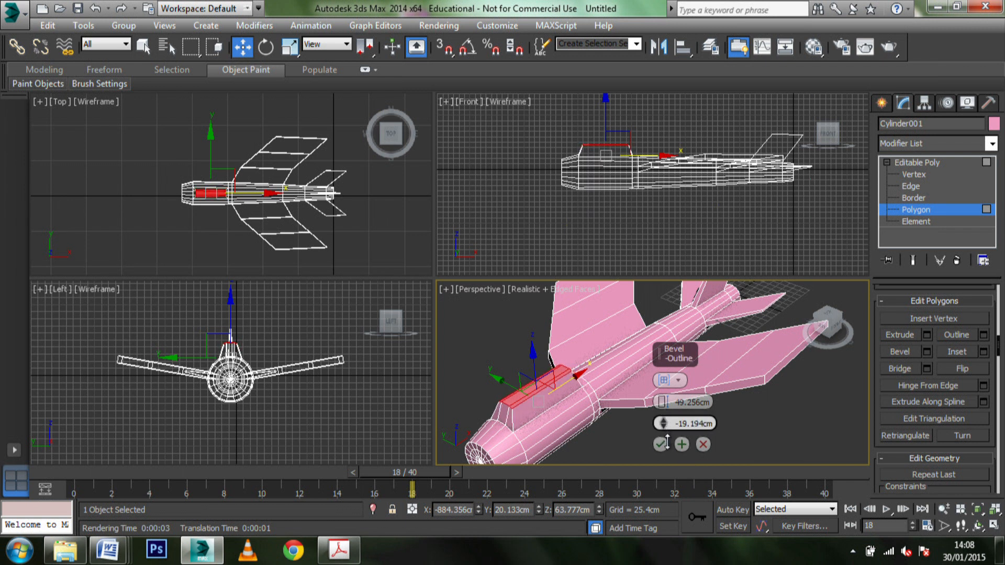
pyautogui.click(662, 445)
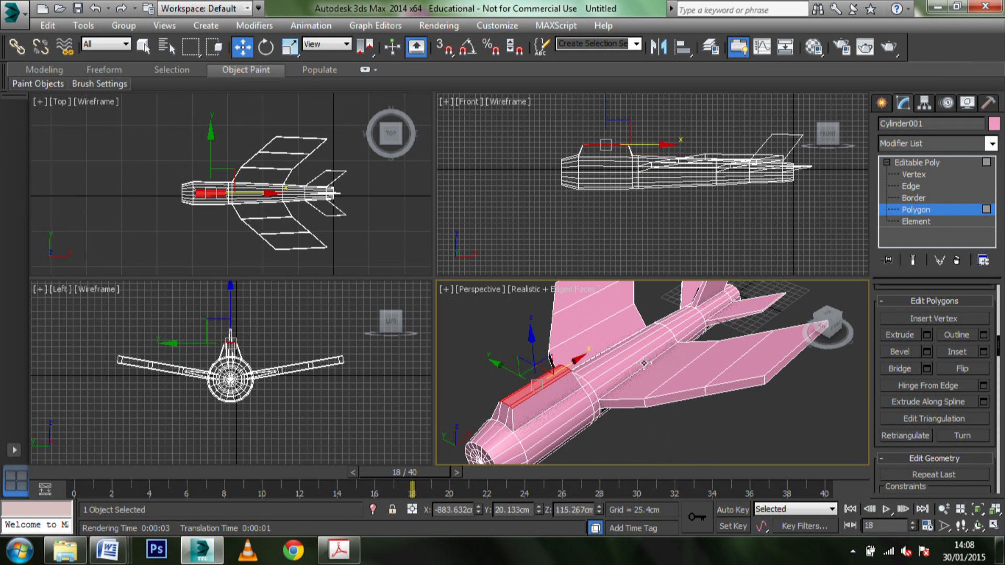
pyautogui.click(497, 350)
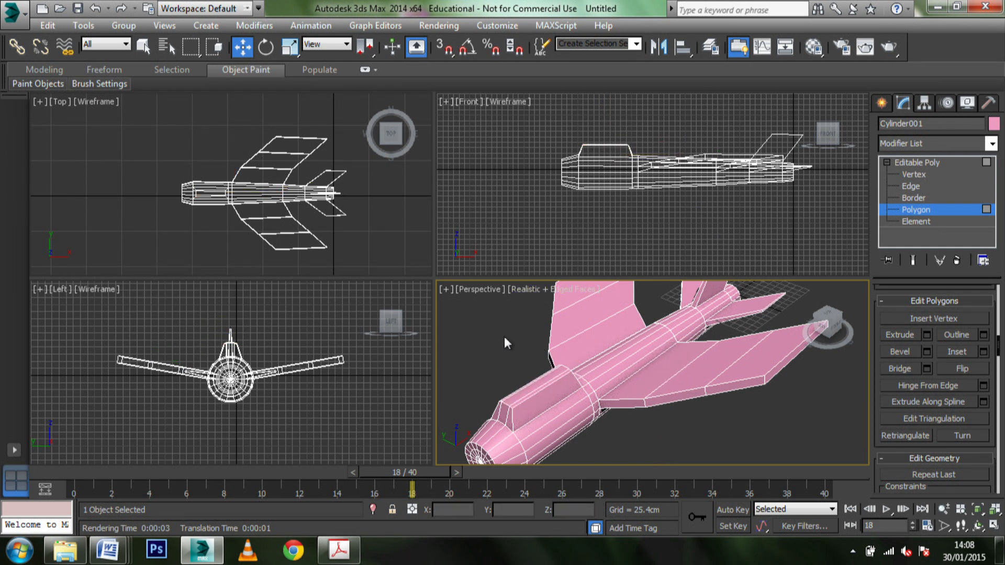
# Step: At Vertex level, lower the rear upper vertices of the cockpit slightly and nudge them forward along X
pyautogui.moveTo(519, 339); pyautogui.dragTo(546, 343, button='middle')
pyautogui.press('super')
pyautogui.click(551, 338)
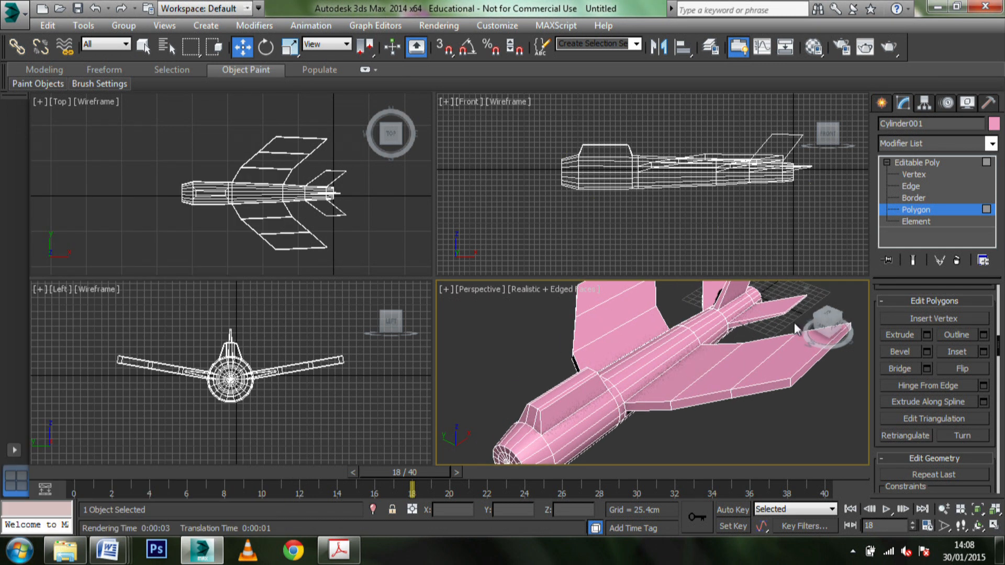
pyautogui.click(835, 329)
pyautogui.moveTo(835, 329); pyautogui.dragTo(844, 336)
pyautogui.moveTo(585, 368); pyautogui.dragTo(678, 394, button='middle')
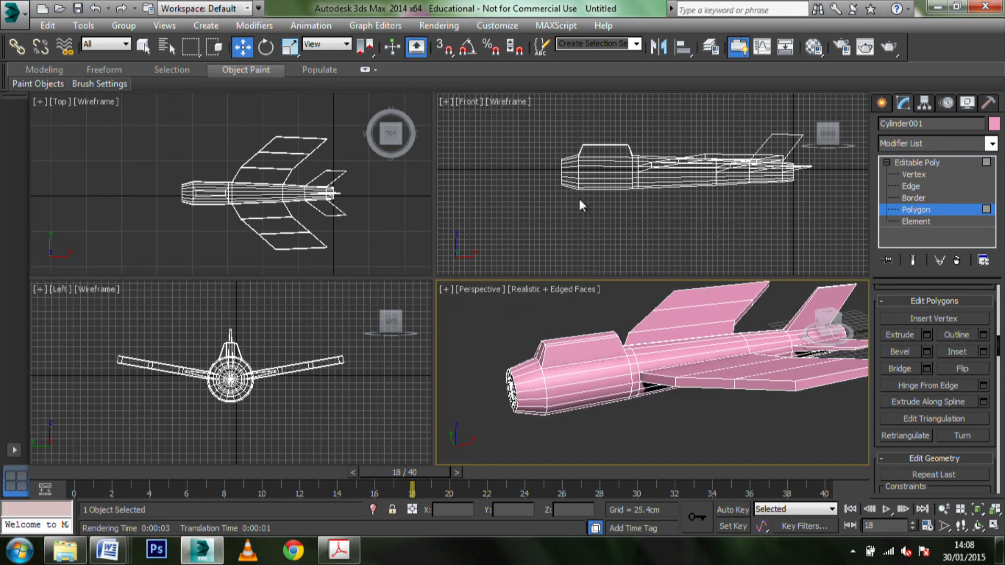
pyautogui.click(911, 175)
pyautogui.moveTo(618, 131); pyautogui.dragTo(616, 171, button='middle')
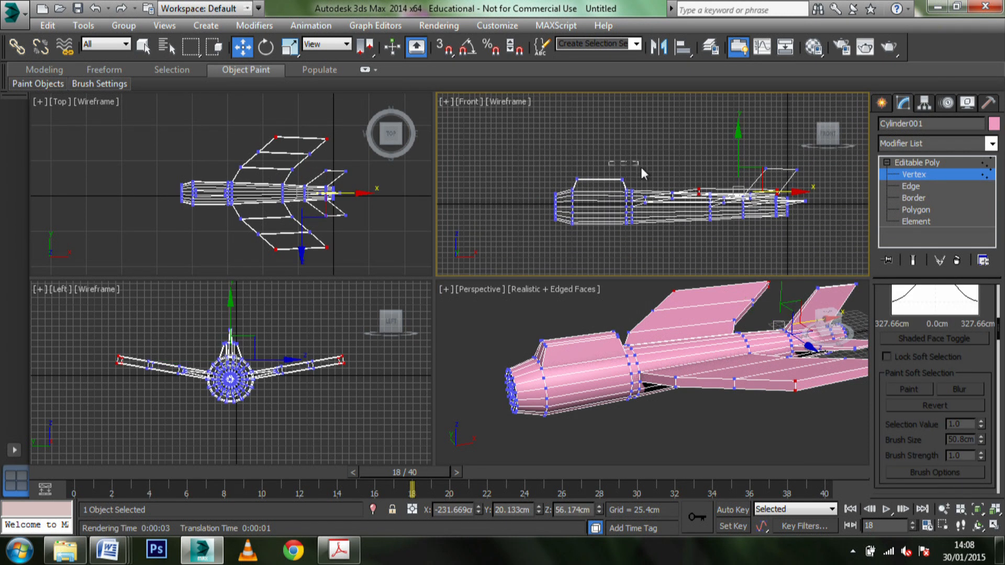
pyautogui.moveTo(637, 187); pyautogui.dragTo(637, 191)
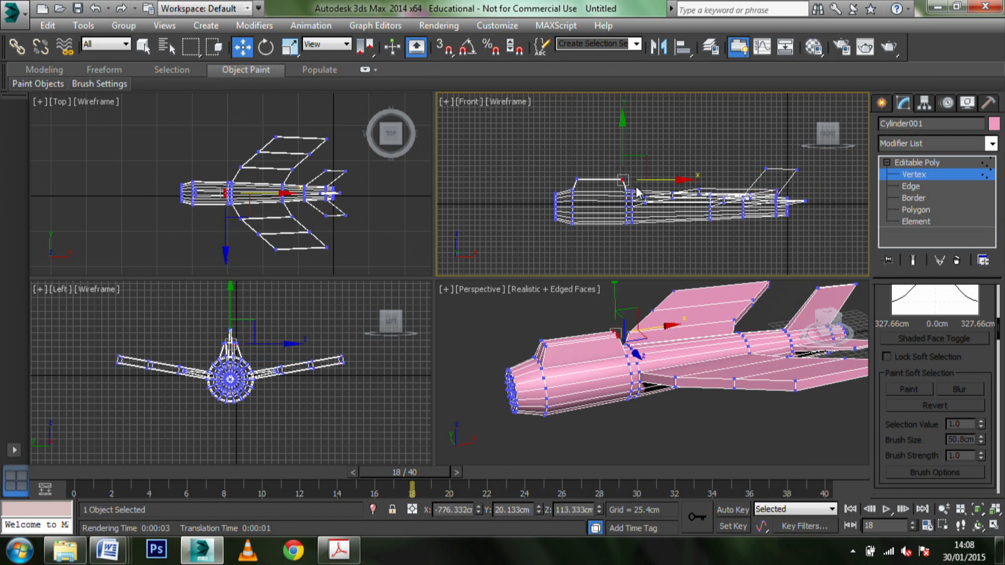
pyautogui.rightClick(611, 303)
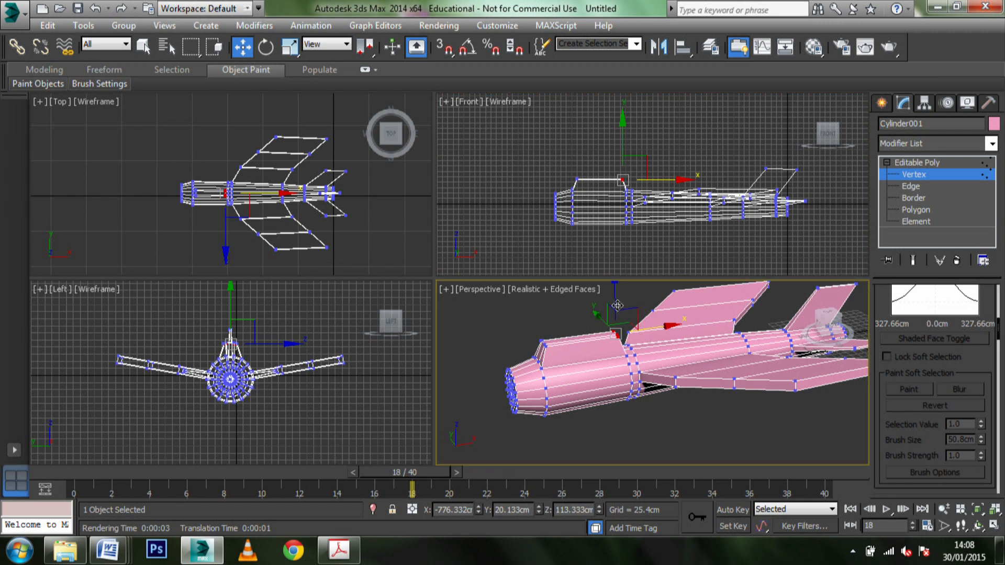
pyautogui.moveTo(614, 298); pyautogui.dragTo(615, 310)
pyautogui.moveTo(653, 338); pyautogui.dragTo(648, 338)
# Step: Move the front upper vertices of the cockpit about 50 cm backwards along X to slope the windscreen
pyautogui.click(570, 158)
pyautogui.moveTo(570, 158); pyautogui.dragTo(597, 185)
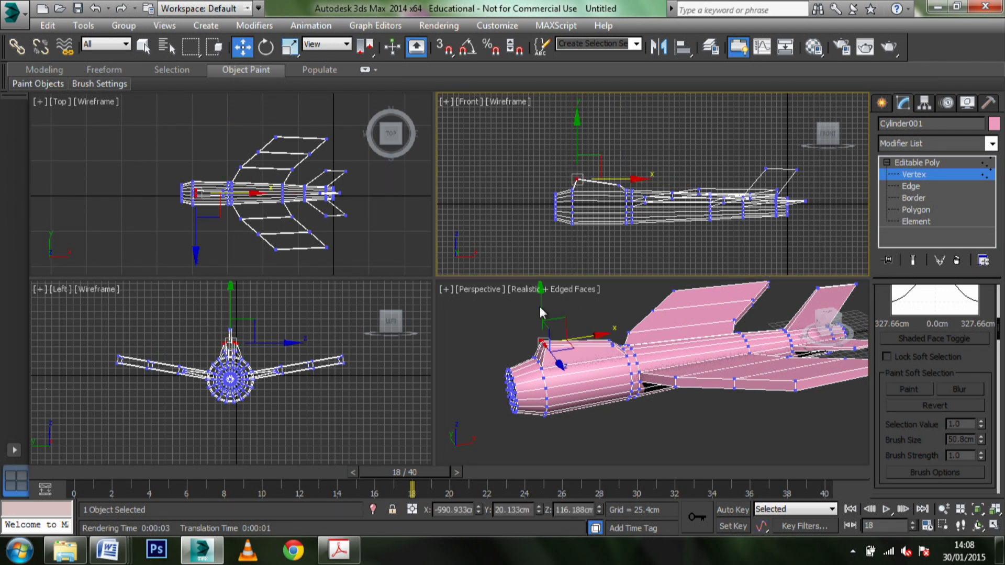
pyautogui.moveTo(592, 341); pyautogui.dragTo(608, 333)
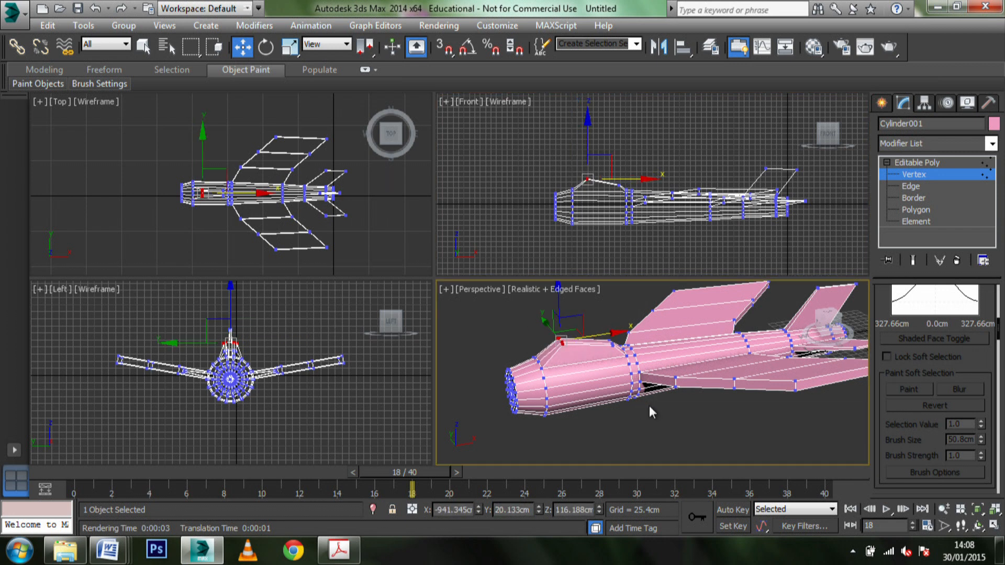
pyautogui.click(505, 330)
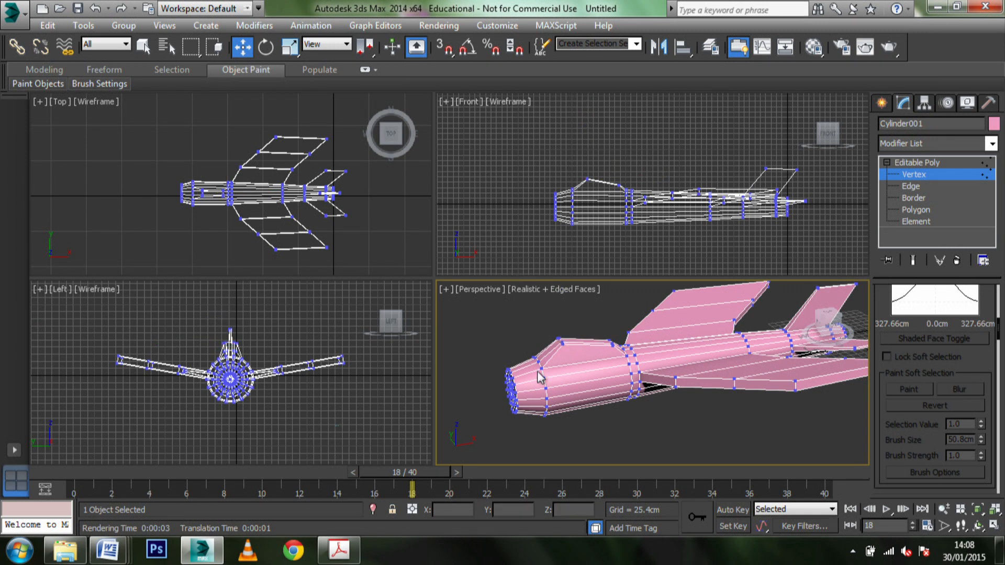
# Step: Pull the centre vertex of the nose cap about 96 cm forward along X into a point
pyautogui.keyDown('alt'); pyautogui.moveTo(546, 371); pyautogui.dragTo(645, 339, button='middle'); pyautogui.keyUp('alt')
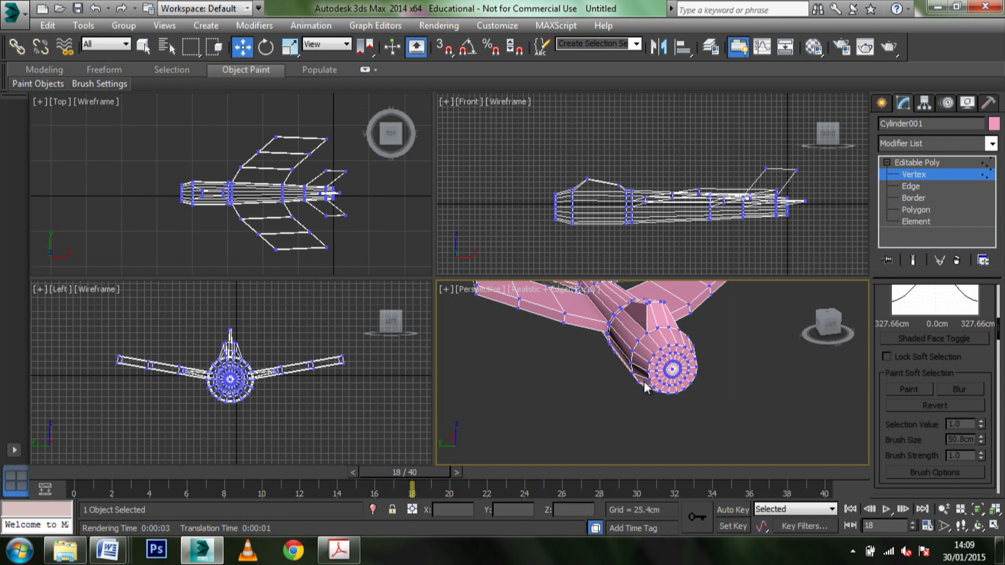
pyautogui.click(672, 370)
pyautogui.keyDown('alt'); pyautogui.moveTo(596, 387); pyautogui.dragTo(626, 393, button='middle'); pyautogui.keyUp('alt')
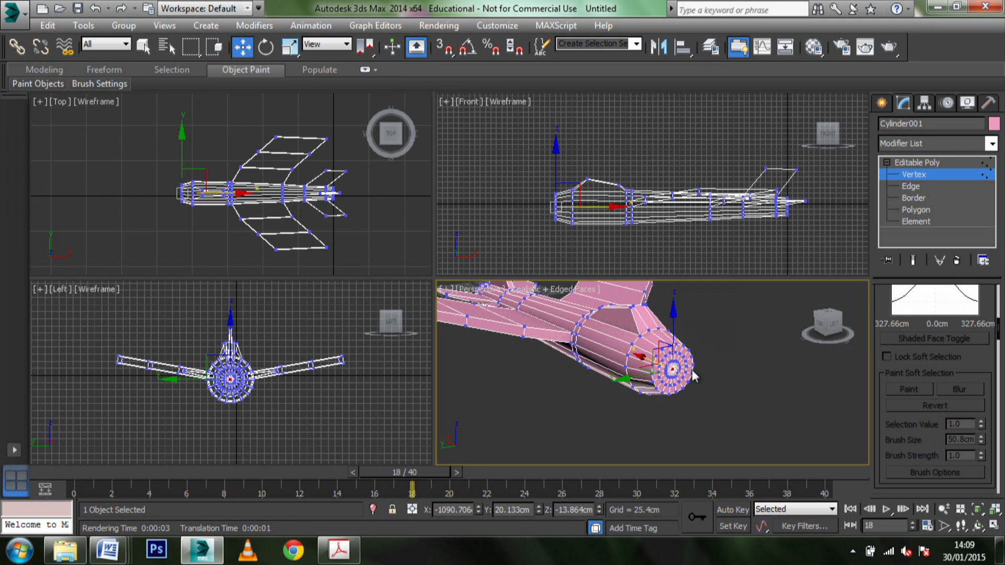
pyautogui.moveTo(640, 357); pyautogui.dragTo(664, 374)
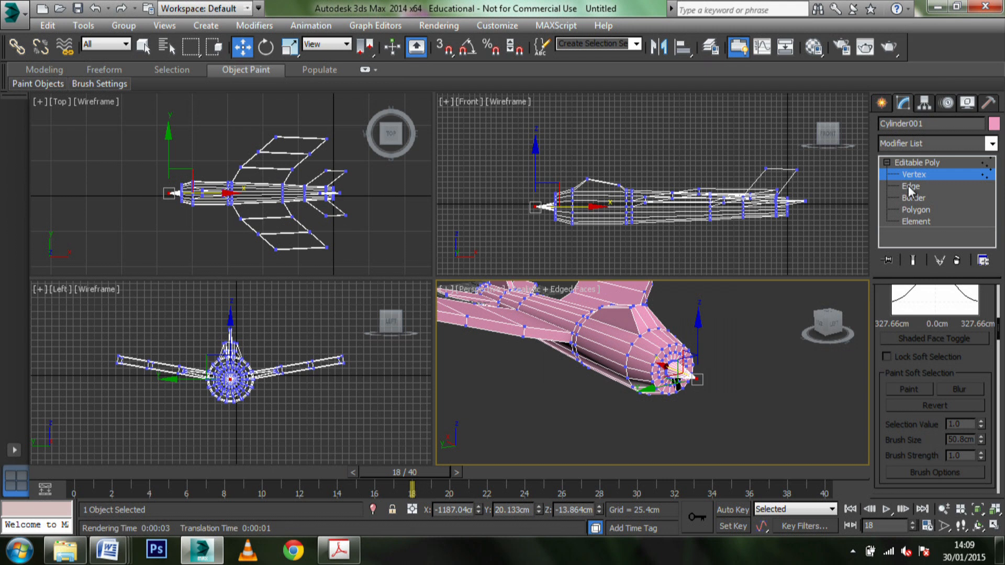
# Step: At Edge level, select the full edge loop around the nose's outer rim and move it about 44 cm forward along X
pyautogui.keyDown('alt'); pyautogui.moveTo(718, 353); pyautogui.dragTo(618, 341, button='middle'); pyautogui.keyUp('alt')
pyautogui.scroll(5, 618, 342)
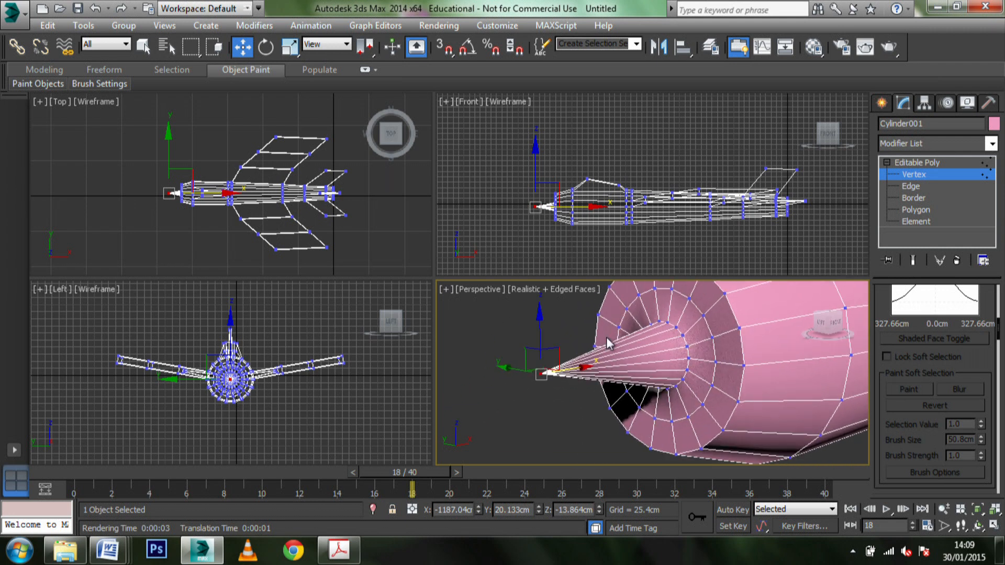
pyautogui.keyDown('alt'); pyautogui.moveTo(615, 369); pyautogui.dragTo(598, 356, button='middle'); pyautogui.keyUp('alt')
pyautogui.click(912, 187)
pyautogui.click(623, 307)
pyautogui.moveTo(1001, 337); pyautogui.dragTo(1000, 305)
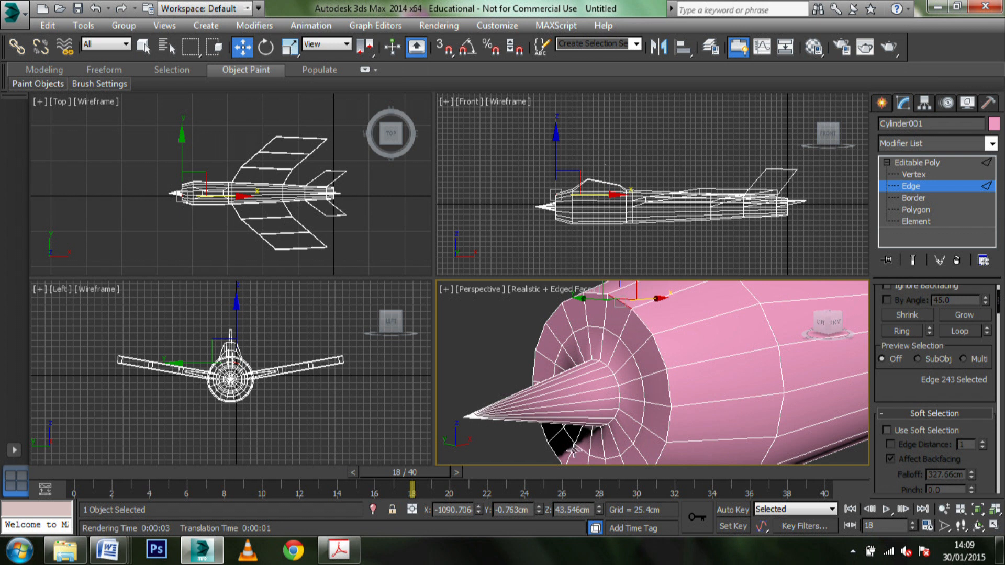
pyautogui.click(967, 336)
pyautogui.keyDown('alt'); pyautogui.moveTo(690, 386); pyautogui.dragTo(702, 374, button='middle'); pyautogui.keyUp('alt')
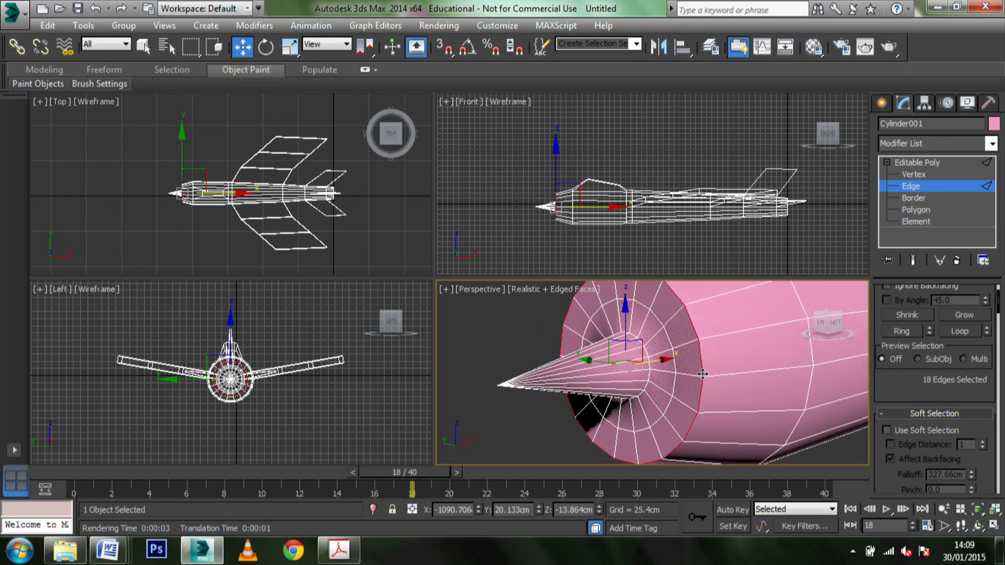
pyautogui.moveTo(665, 360); pyautogui.dragTo(611, 371)
pyautogui.scroll(-4, 671, 368)
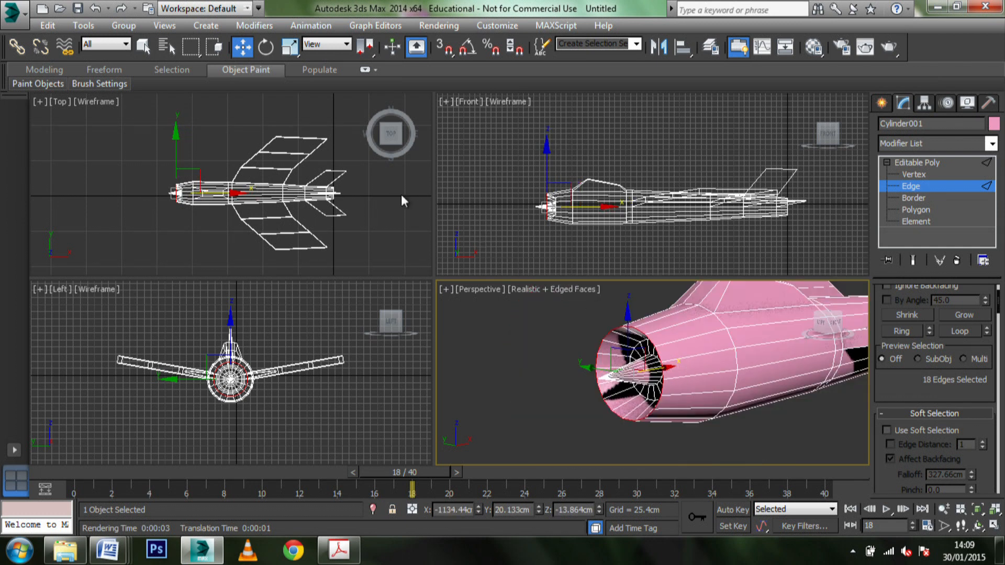
# Step: Uniformly scale the nose's outer rim loop to about 72 percent to narrow the front opening, then deselect it
pyautogui.click(291, 46)
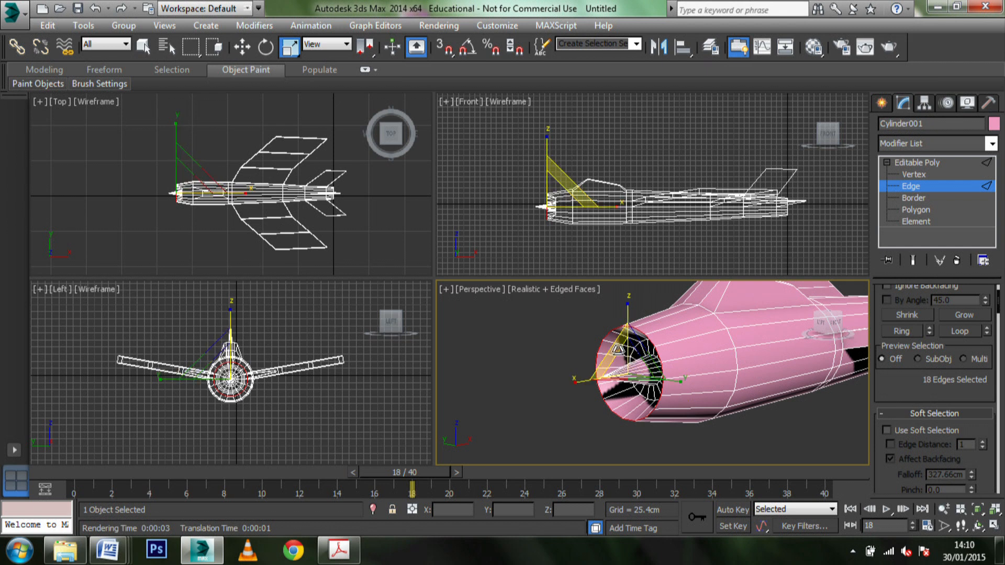
pyautogui.moveTo(631, 358); pyautogui.dragTo(646, 389)
pyautogui.keyDown('alt'); pyautogui.moveTo(658, 444); pyautogui.dragTo(648, 413, button='middle'); pyautogui.keyUp('alt')
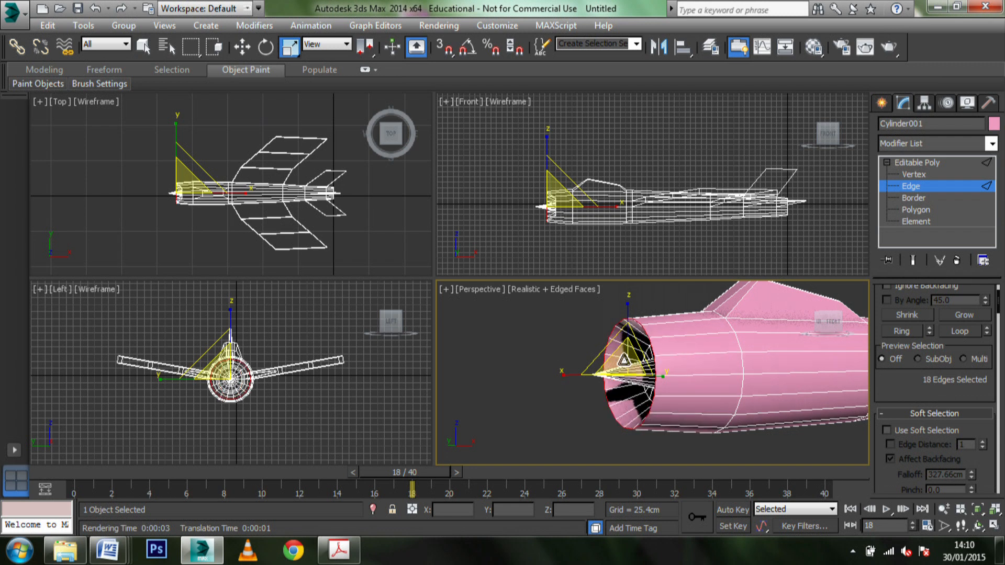
pyautogui.moveTo(624, 361); pyautogui.dragTo(610, 390)
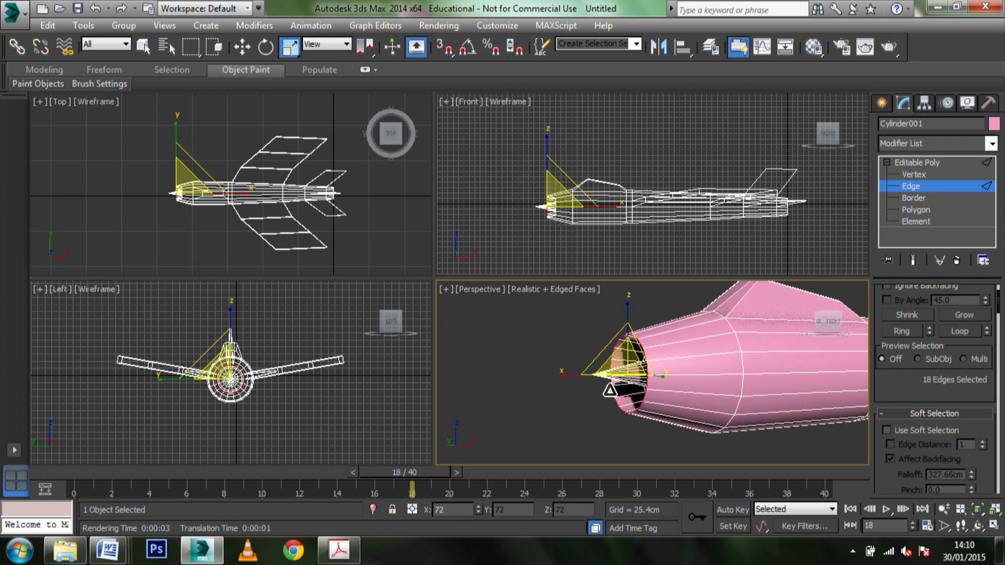
pyautogui.click(545, 346)
# Step: Reselect the full edge loop around the nose opening and chamfer it into a narrow rim band
pyautogui.keyDown('alt'); pyautogui.moveTo(558, 368); pyautogui.dragTo(661, 367, button='middle'); pyautogui.keyUp('alt')
pyautogui.scroll(-3, 628, 377)
pyautogui.scroll(3, 663, 406)
pyautogui.keyDown('alt'); pyautogui.moveTo(663, 405); pyautogui.dragTo(680, 386, button='middle'); pyautogui.keyUp('alt')
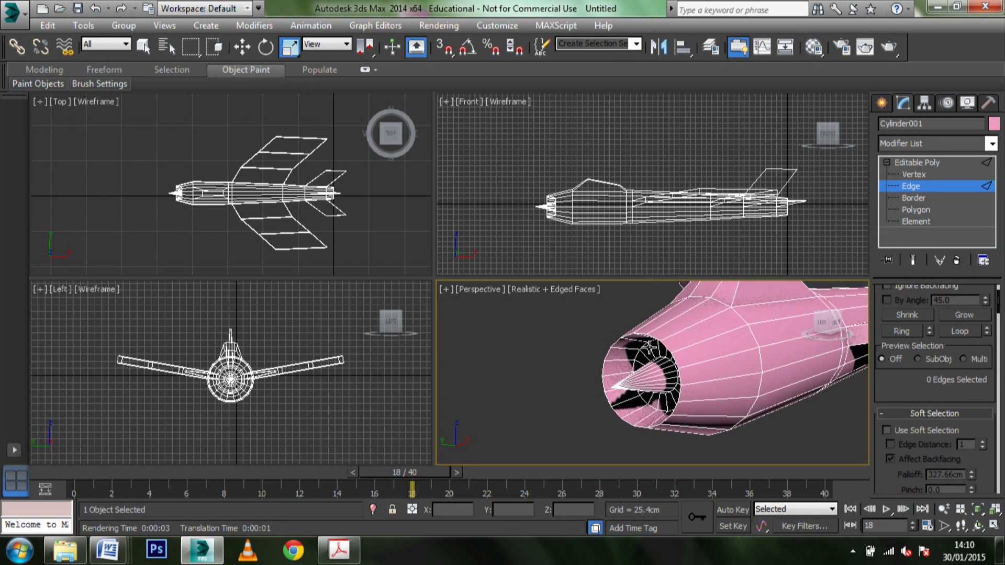
pyautogui.click(659, 341)
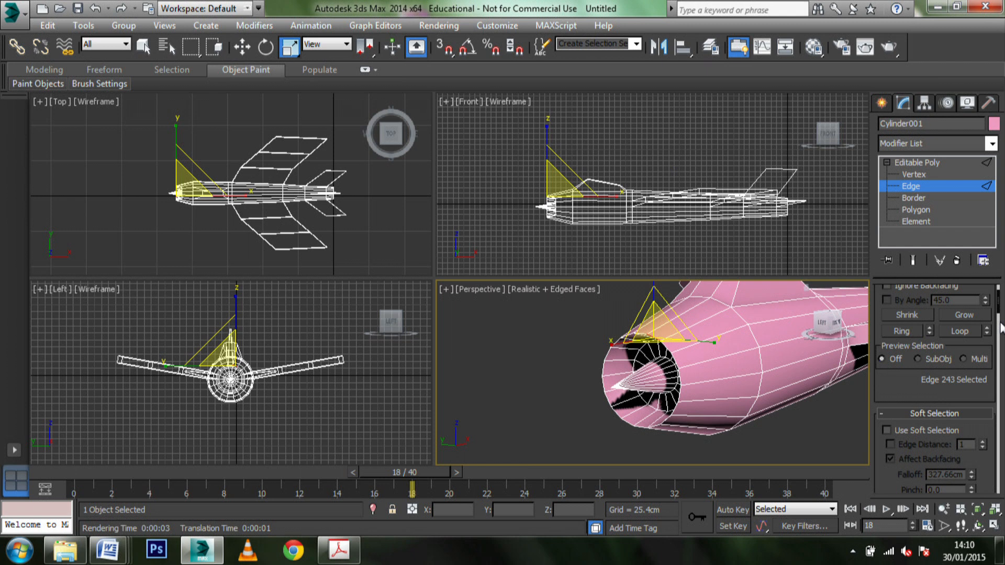
pyautogui.scroll(2, 1001, 313)
pyautogui.click(961, 388)
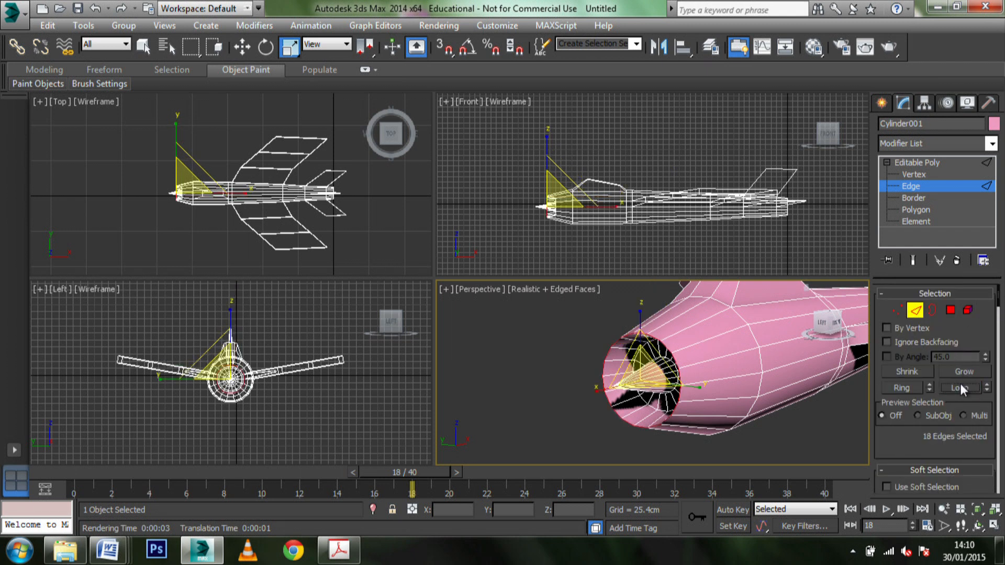
pyautogui.moveTo(1001, 303); pyautogui.dragTo(1001, 362)
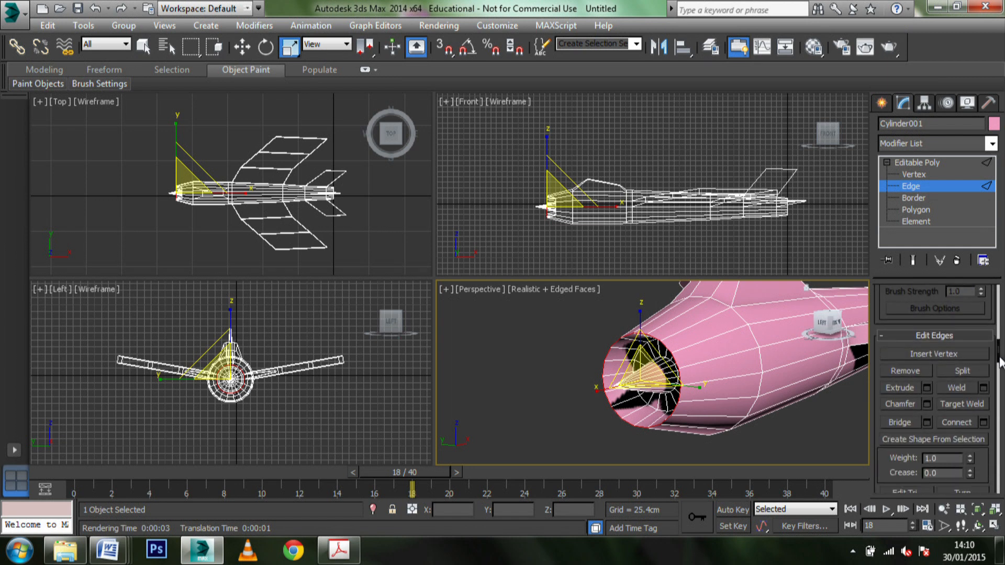
pyautogui.click(899, 404)
pyautogui.scroll(5, 626, 383)
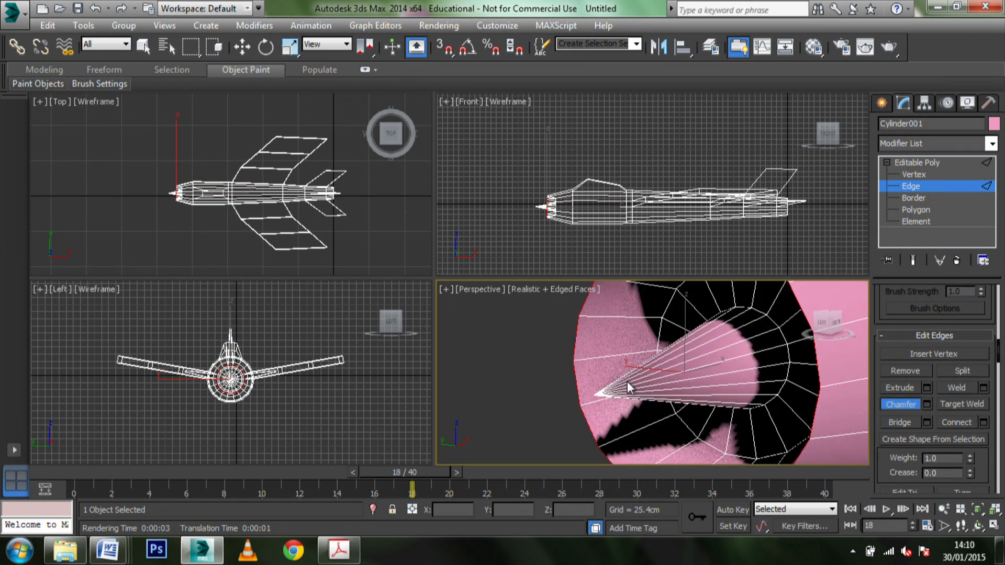
pyautogui.scroll(-3, 627, 381)
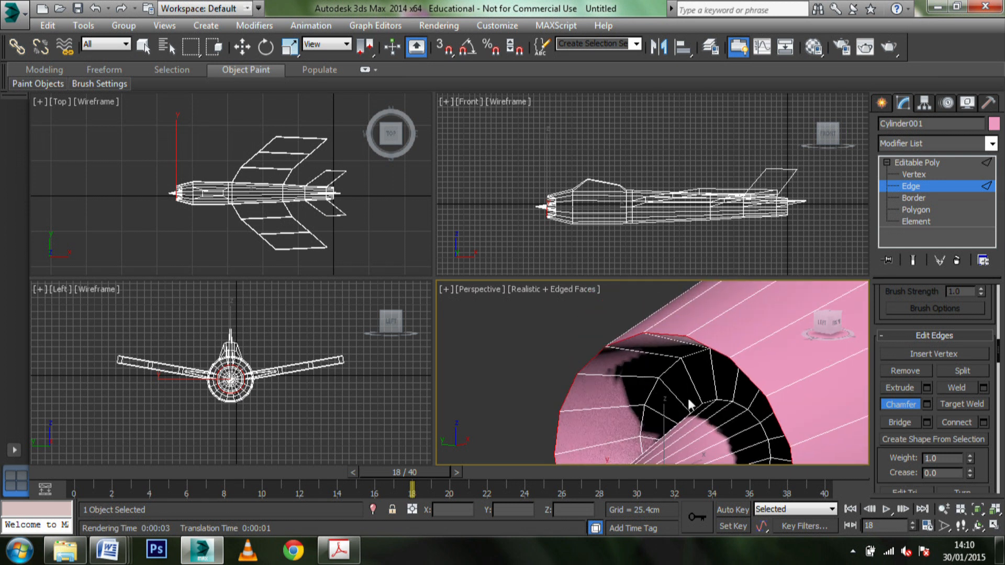
pyautogui.scroll(-4, 664, 386)
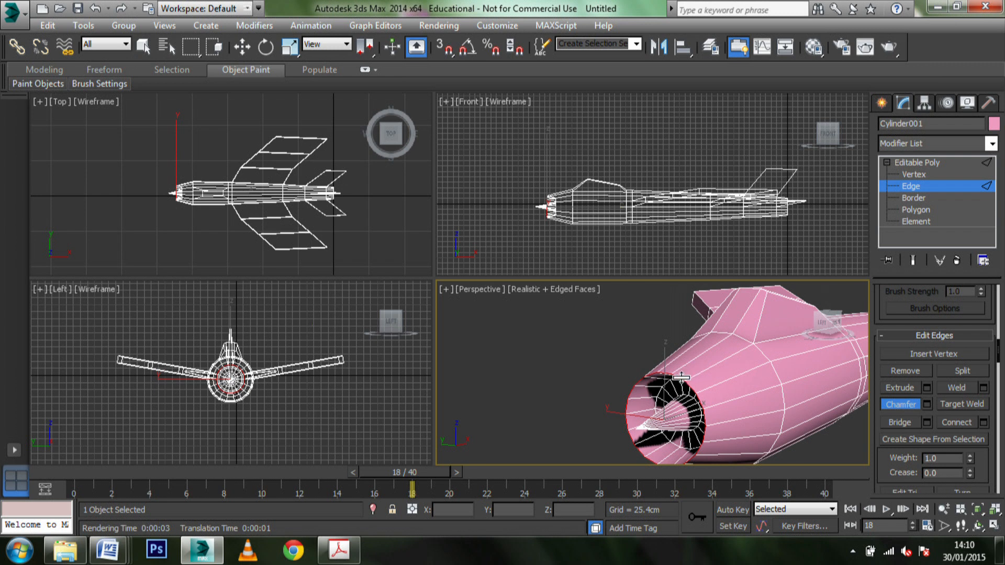
pyautogui.moveTo(682, 376); pyautogui.dragTo(690, 354)
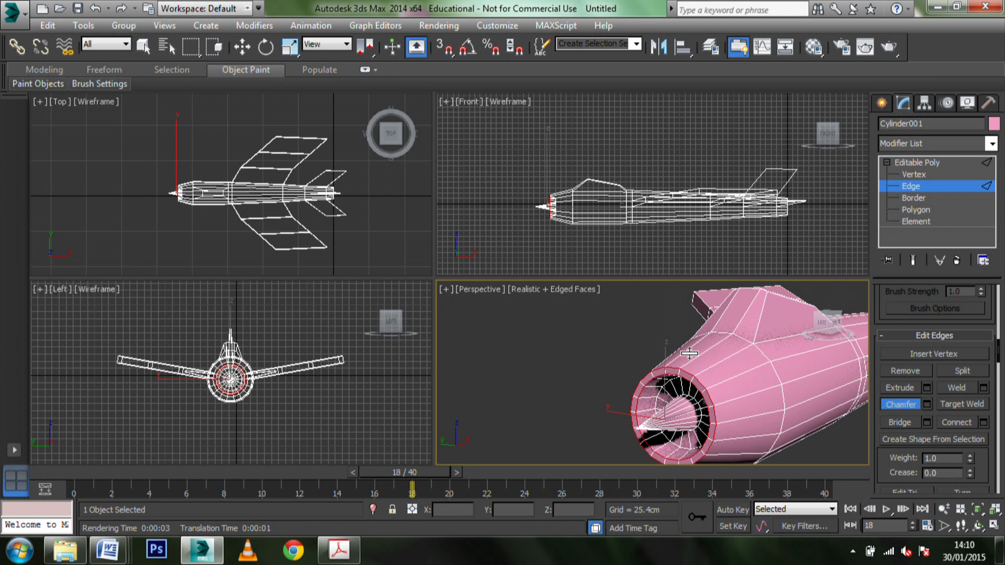
pyautogui.click(601, 327)
# Step: Examine the whole aircraft in the perspective view from the rear, front, above and side
pyautogui.moveTo(573, 383)
pyautogui.mouseDown(button='middle')
pyautogui.moveTo(553, 339)
pyautogui.moveTo(555, 367)
pyautogui.moveTo(581, 377)
pyautogui.mouseUp(button='middle')
pyautogui.scroll(3, 561, 375)
pyautogui.scroll(-3, 560, 375)
pyautogui.scroll(-3, 576, 369)
pyautogui.keyDown('alt'); pyautogui.moveTo(667, 362); pyautogui.dragTo(689, 360, button='middle'); pyautogui.keyUp('alt')
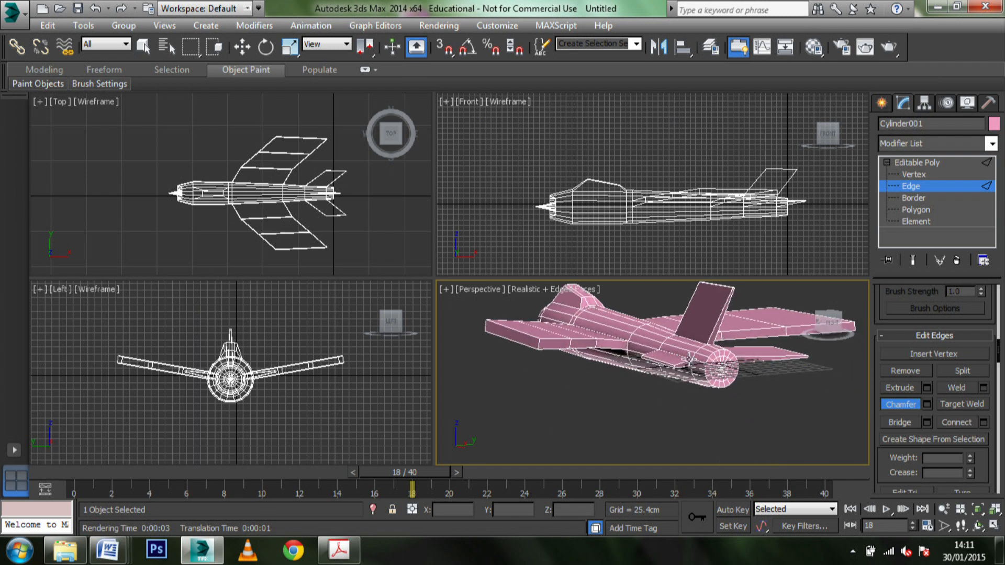
pyautogui.keyDown('alt'); pyautogui.moveTo(627, 376); pyautogui.dragTo(660, 359, button='middle'); pyautogui.keyUp('alt')
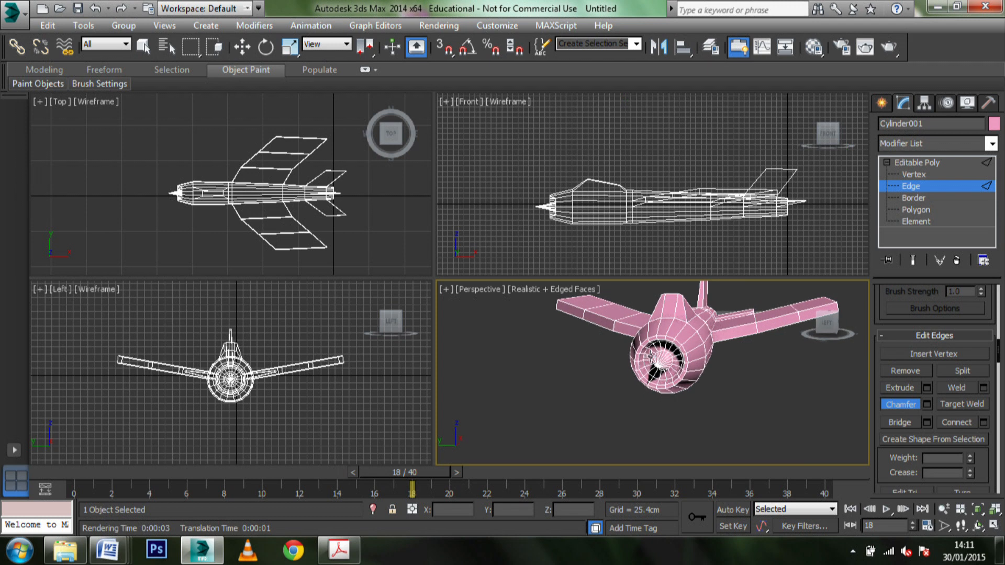
pyautogui.keyDown('alt'); pyautogui.moveTo(694, 361); pyautogui.dragTo(640, 410, button='middle'); pyautogui.keyUp('alt')
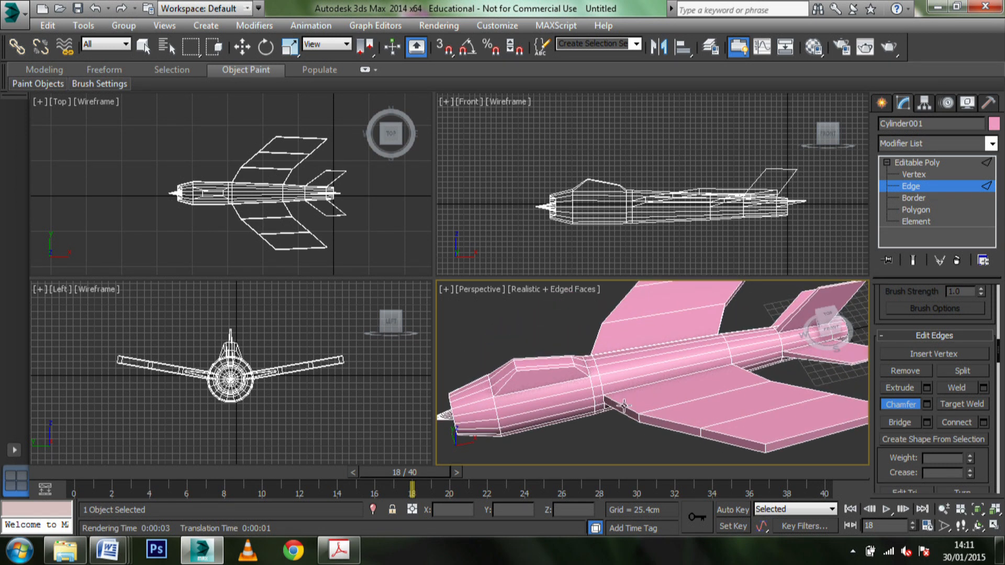
pyautogui.keyDown('alt'); pyautogui.moveTo(754, 442); pyautogui.dragTo(714, 440, button='middle'); pyautogui.keyUp('alt')
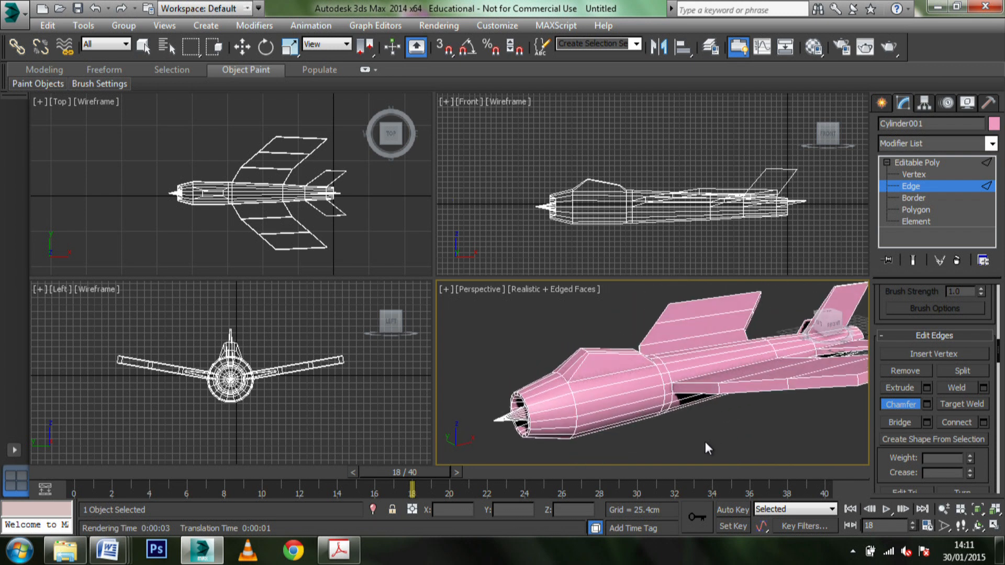